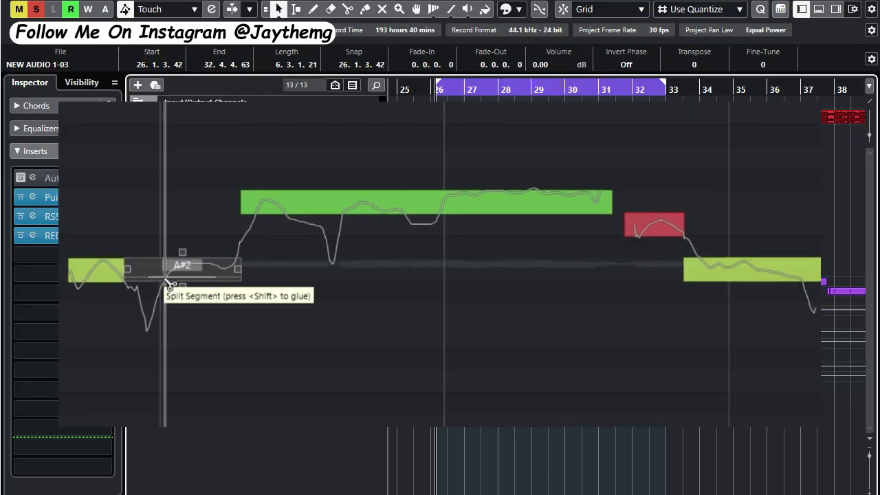
Cut the A#2 pitch segment once and the C#3 segment twice with the scissors.
left_click(167, 282)
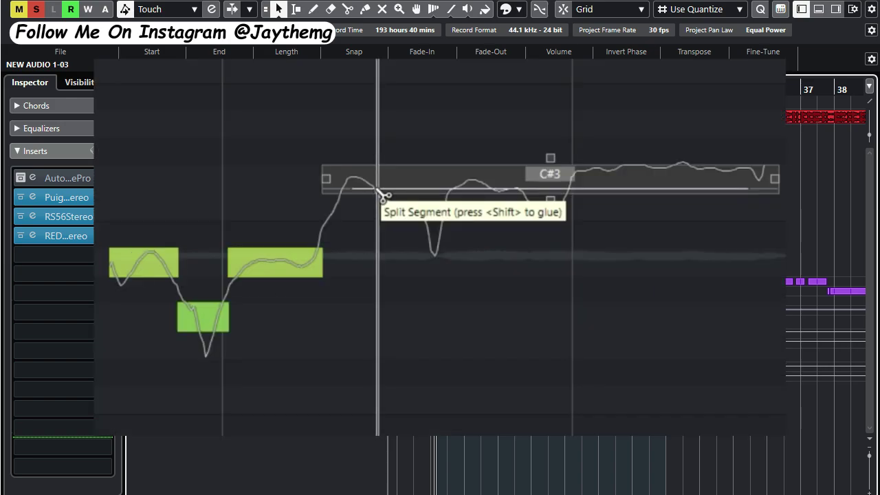
left_click(376, 195)
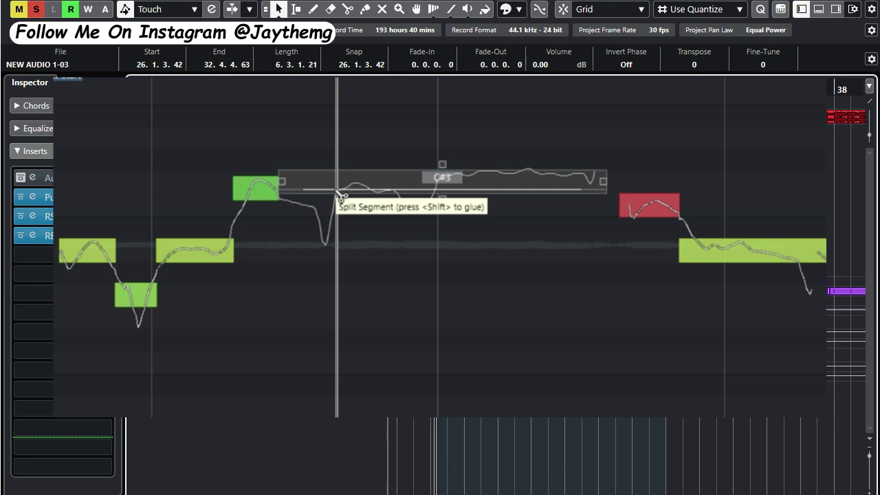
left_click(337, 193)
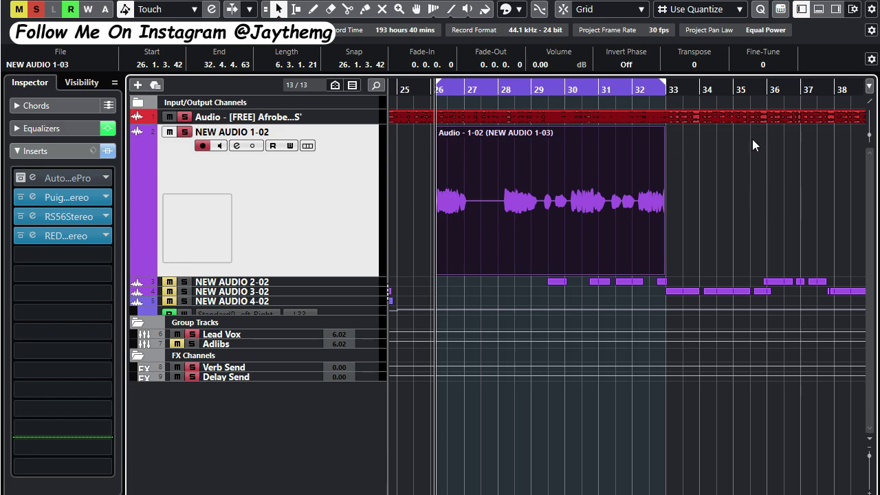
Select the Afrobeat instrumental track and load Melodyne into an empty insert slot via a 'melody' search.
left_click(329, 118)
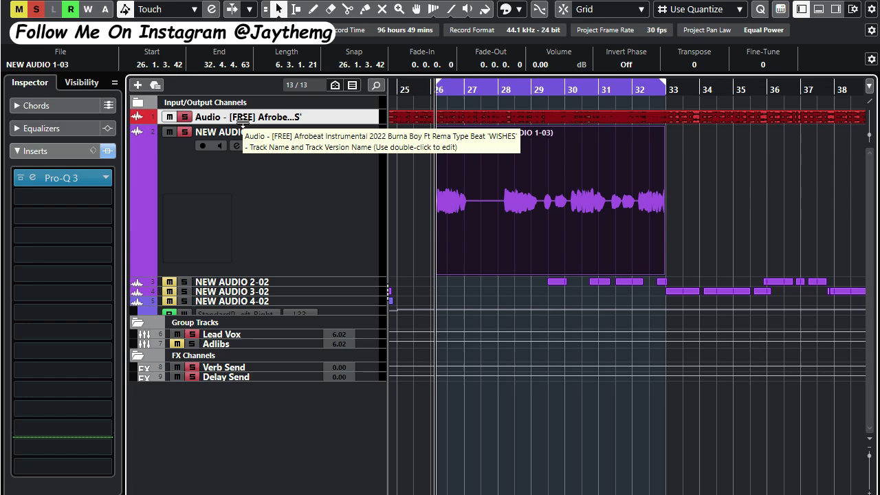
left_click(320, 211)
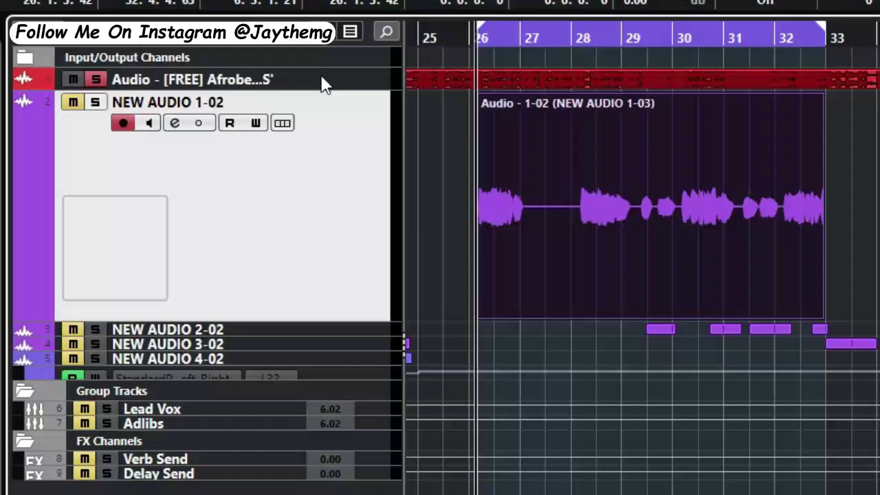
left_click(323, 82)
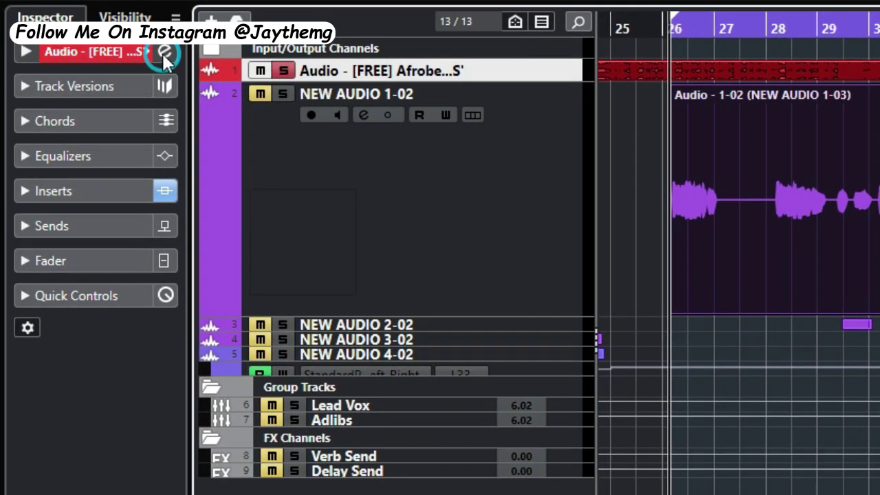
left_click(161, 52)
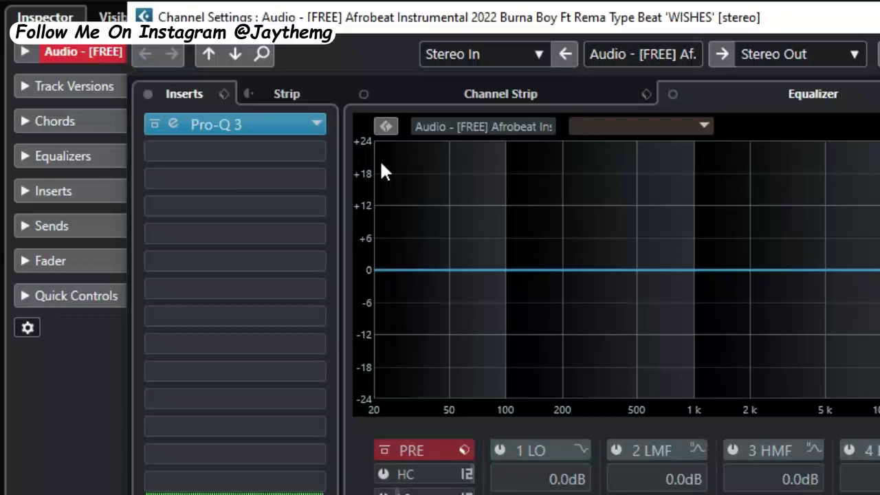
left_click(327, 175)
type("melody")
left_click(250, 238)
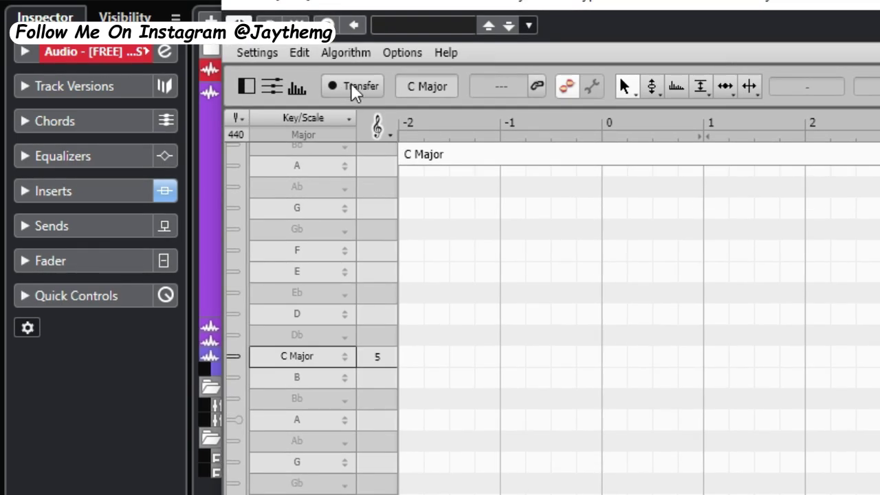
Arm Melodyne's Transfer and start playback to capture the instrumental audio.
left_click(352, 87)
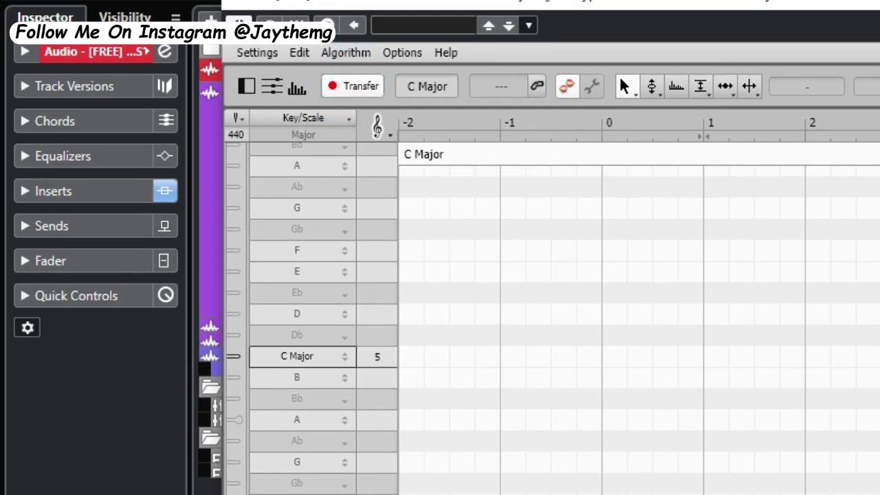
mouse_move(560, 3)
left_mouse_down()
mouse_move(557, 14)
mouse_move(558, 6)
left_mouse_up()
key("space")
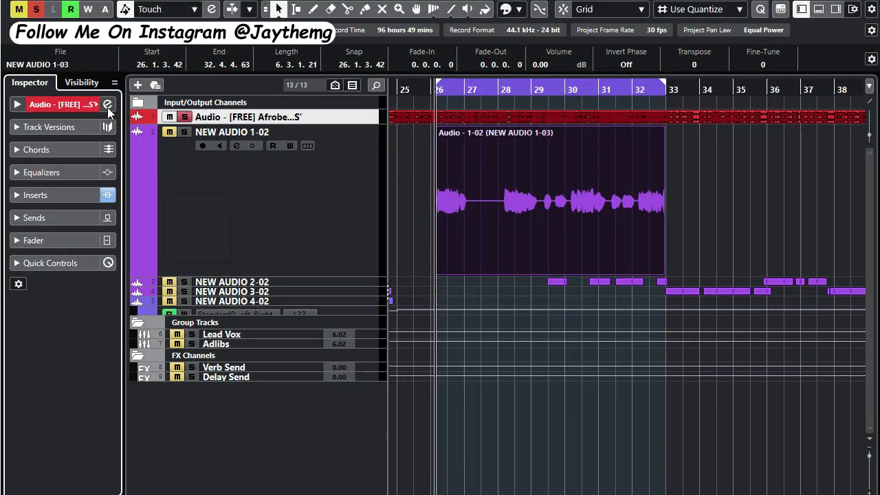
Replace the Melodyne insert with No Effect on the instrumental track, discarding its changes.
left_click(107, 104)
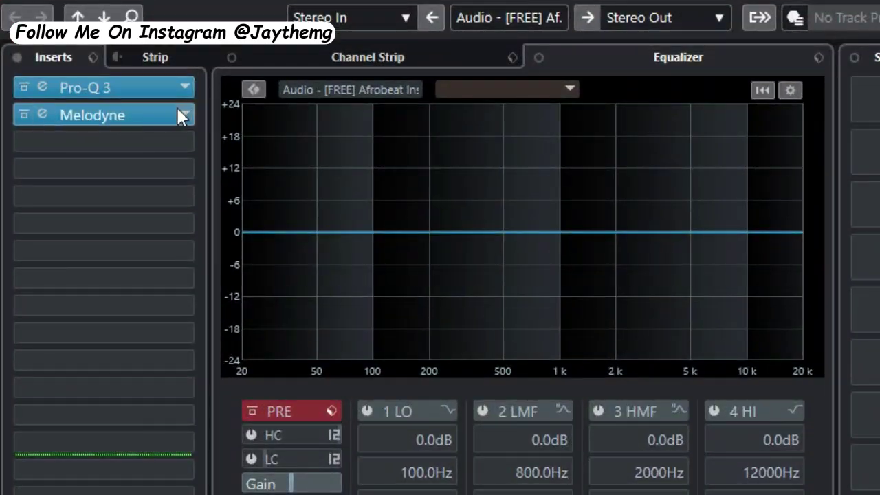
left_click(206, 184)
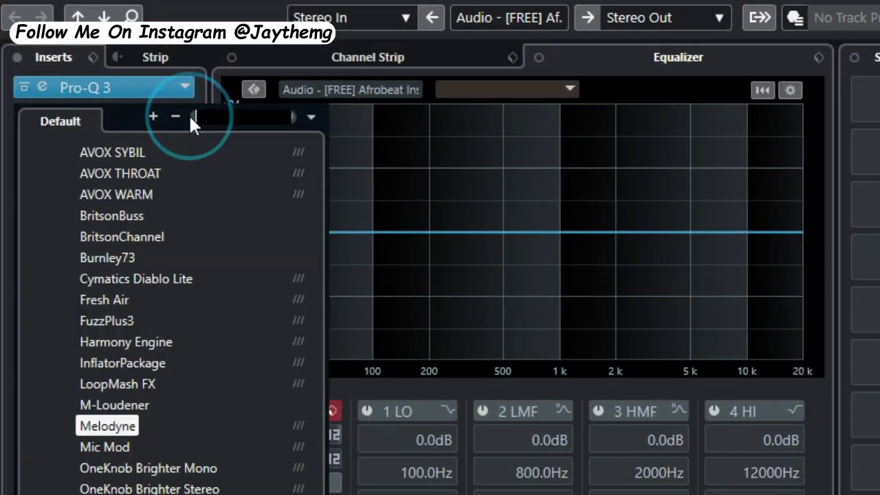
left_click(190, 118)
left_click(491, 268)
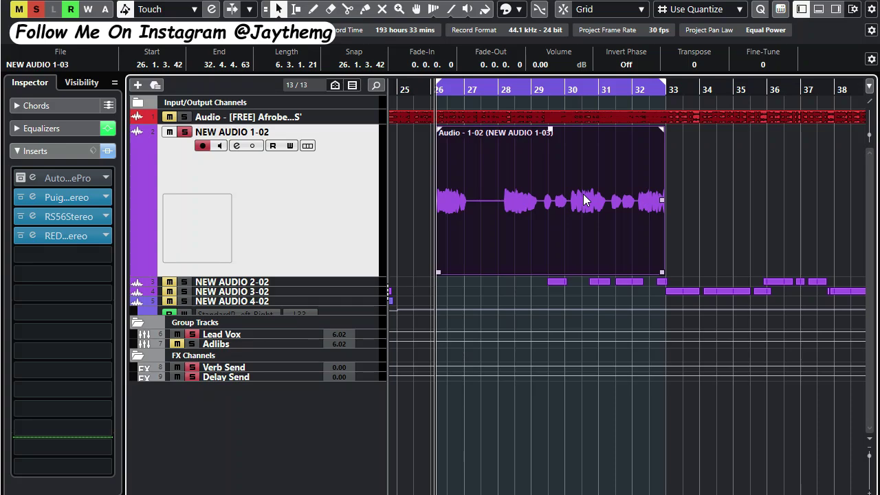
Play the project, unmute the instrumental track and select the vocal event.
key("space")
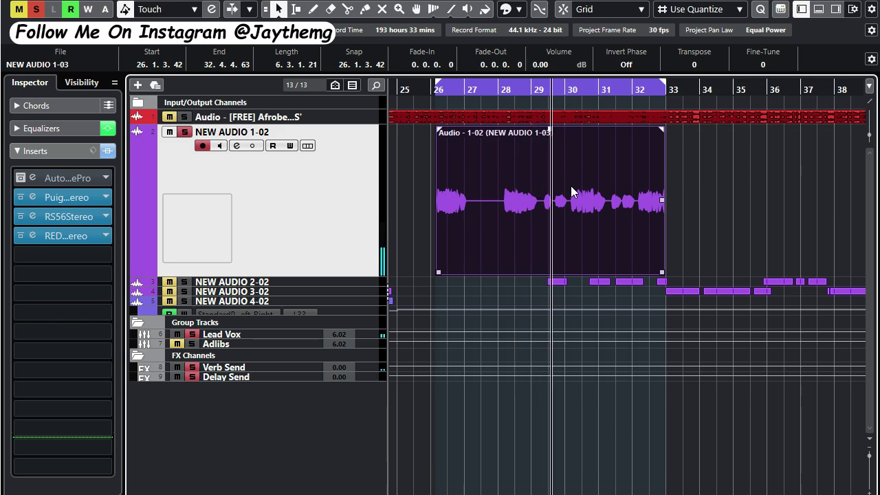
left_click(170, 118)
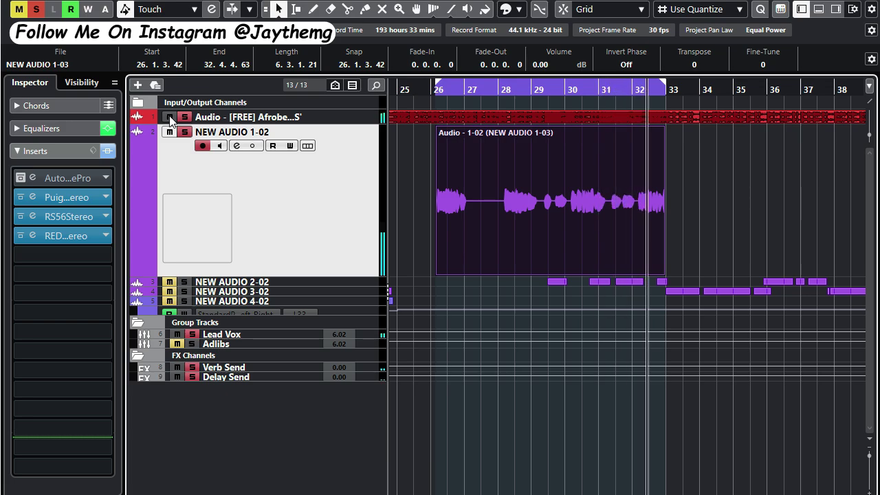
left_click(532, 230)
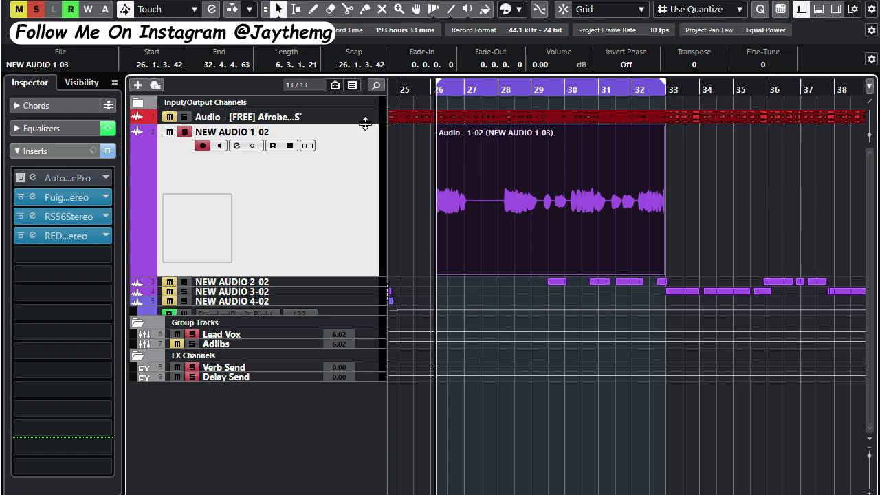
Open the vocal event in the sample editor and run Edit VariAudio to detect its pitch segments.
double_click(548, 199)
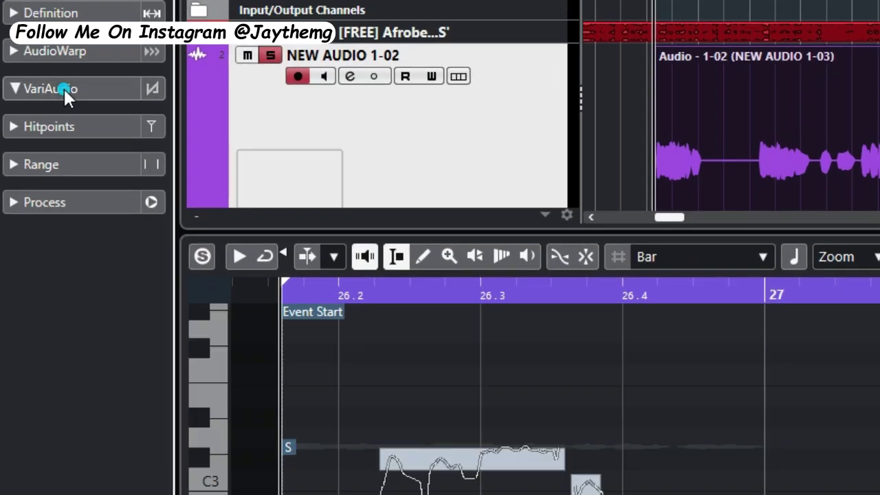
left_click(41, 155)
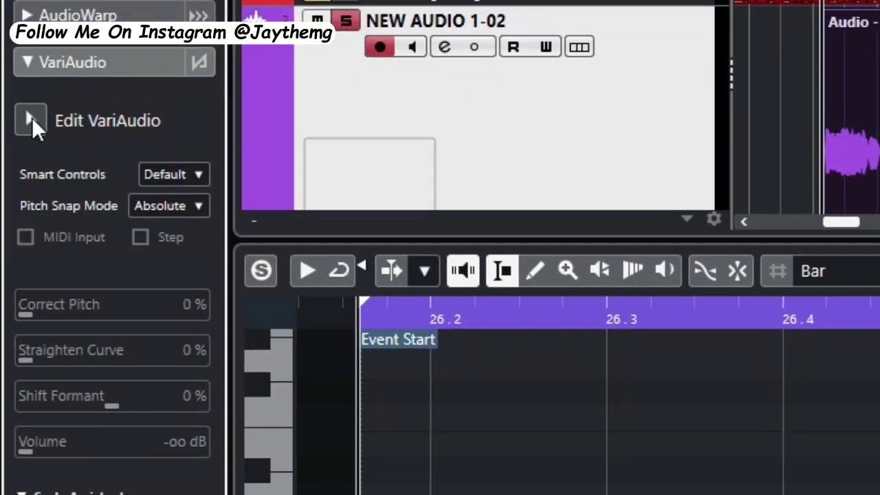
left_click(32, 120)
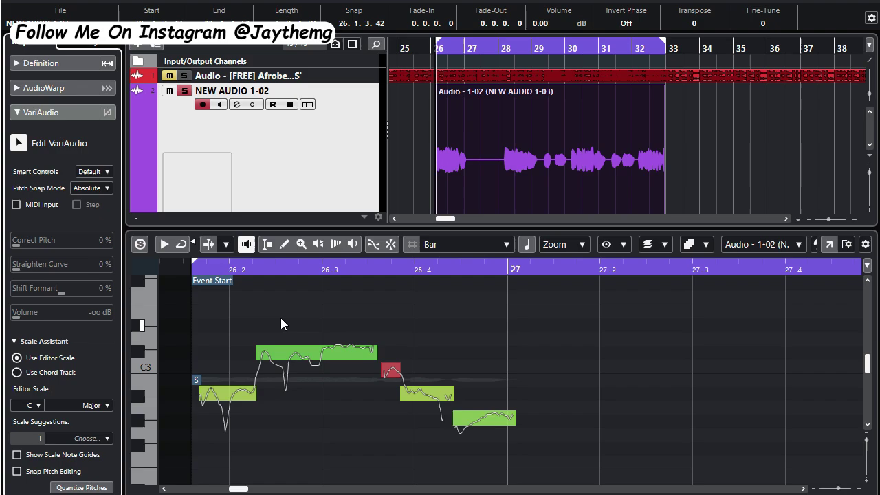
mouse_move(411, 376)
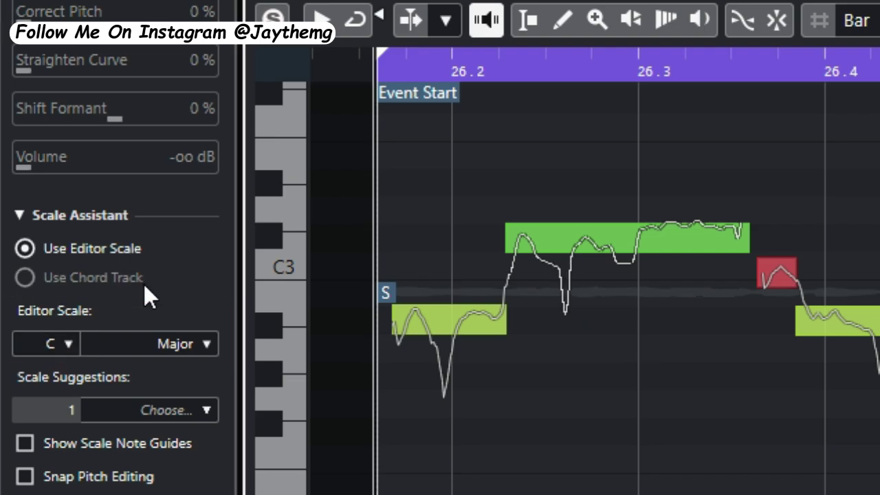
Change the Scale Assistant root from C to G# Major and enlarge the pitch editor area.
left_click(63, 343)
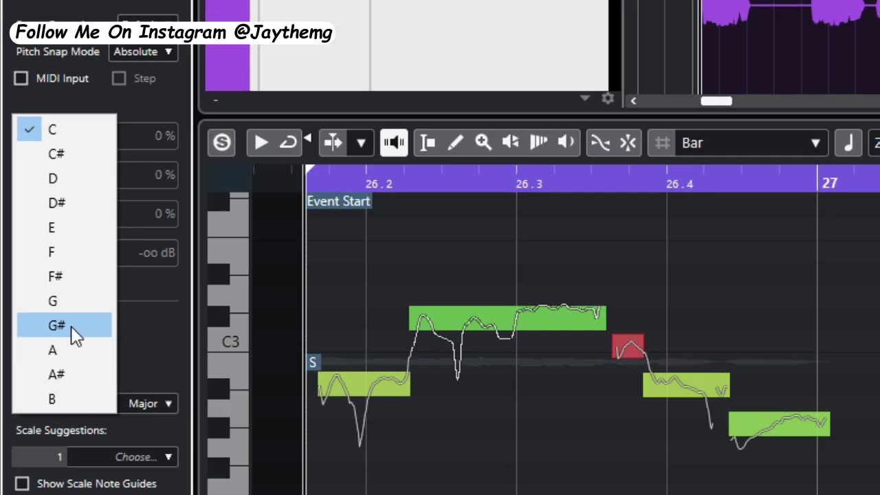
left_click(70, 326)
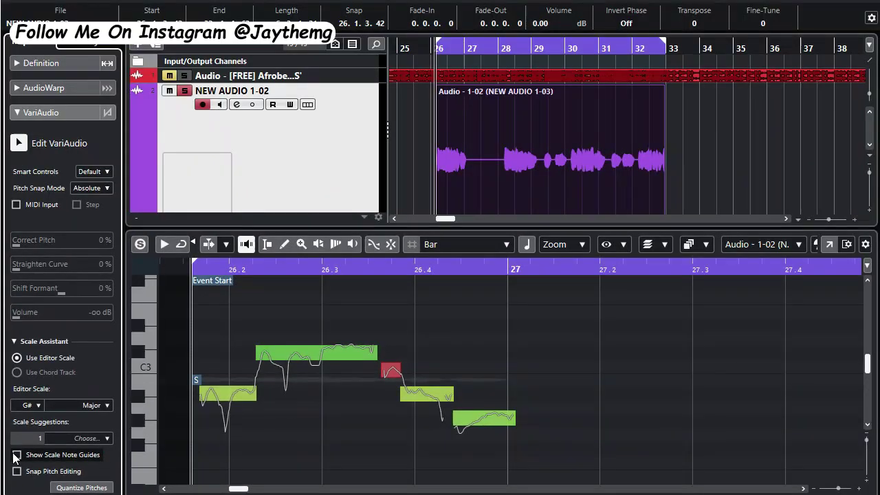
left_click_drag(457, 227, 448, 196)
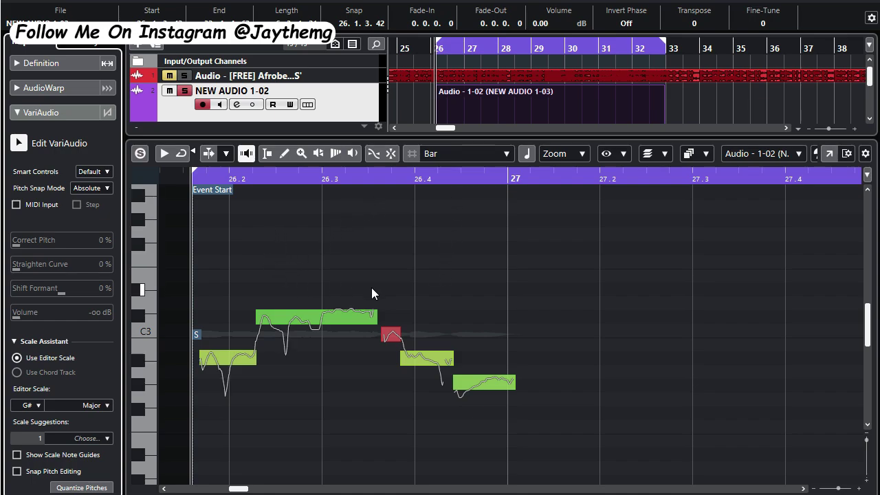
Toggle the scale note guides on and off, then audition the upper green pitch segment.
left_click(16, 455)
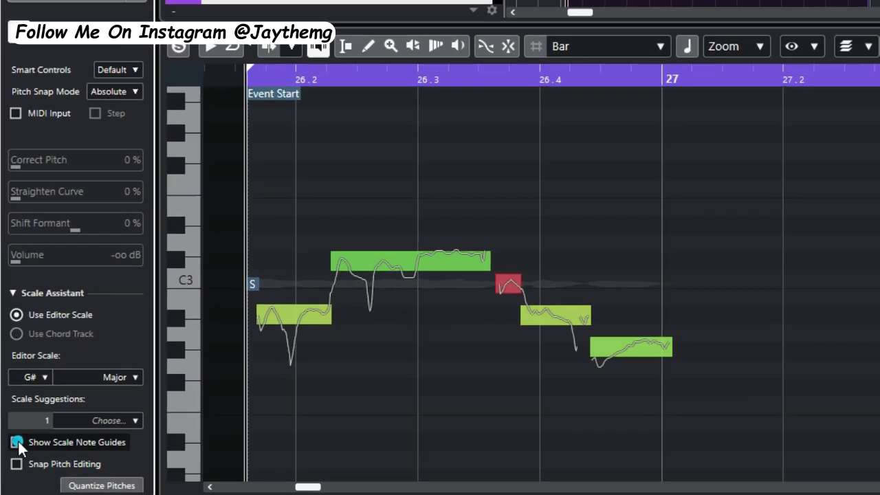
left_click(18, 435)
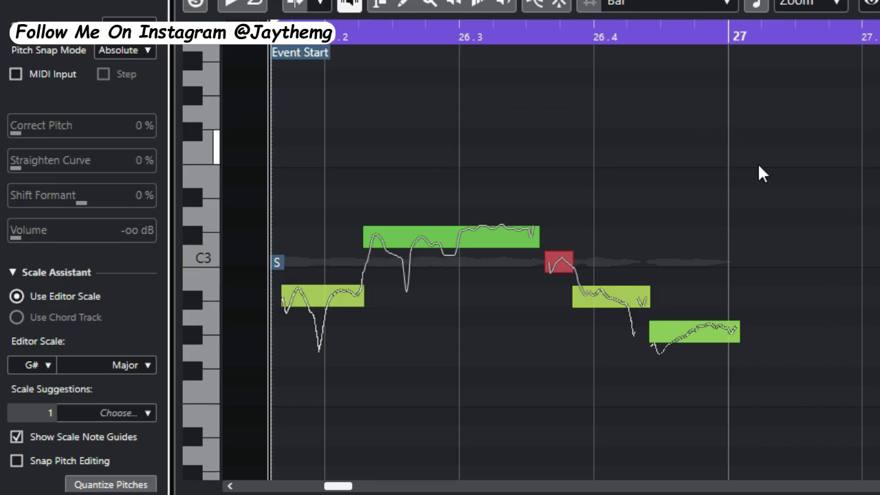
left_click(374, 230)
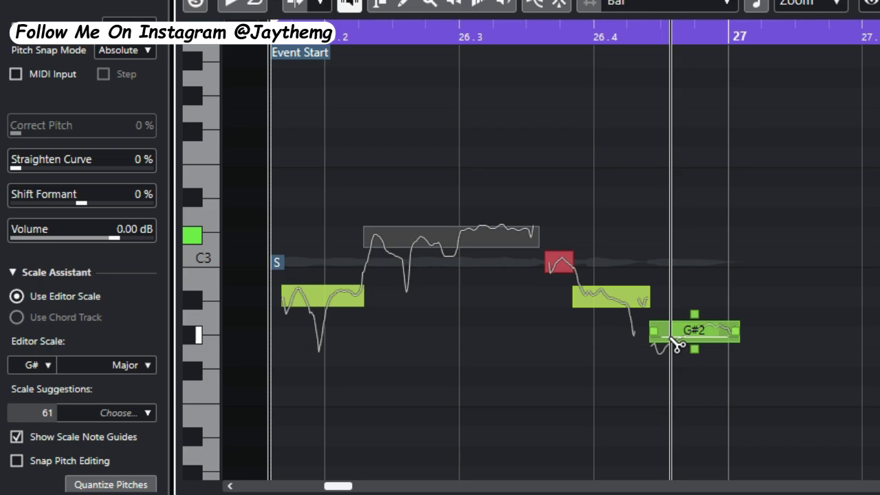
Try D# and then C# as the editor scale root, reopening the root list.
left_click(46, 365)
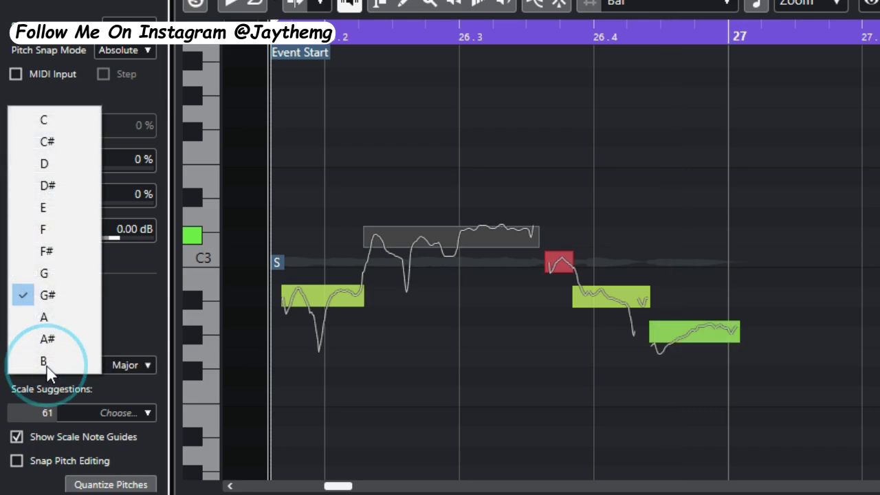
left_click(50, 185)
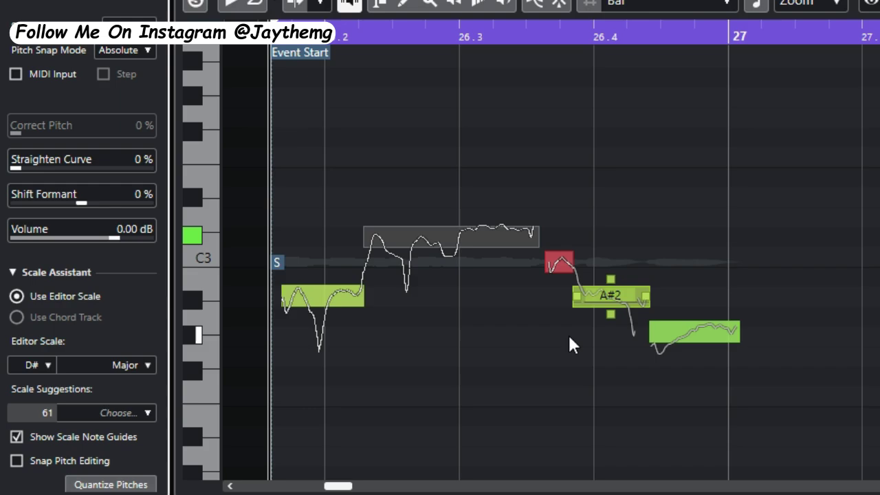
left_click(41, 365)
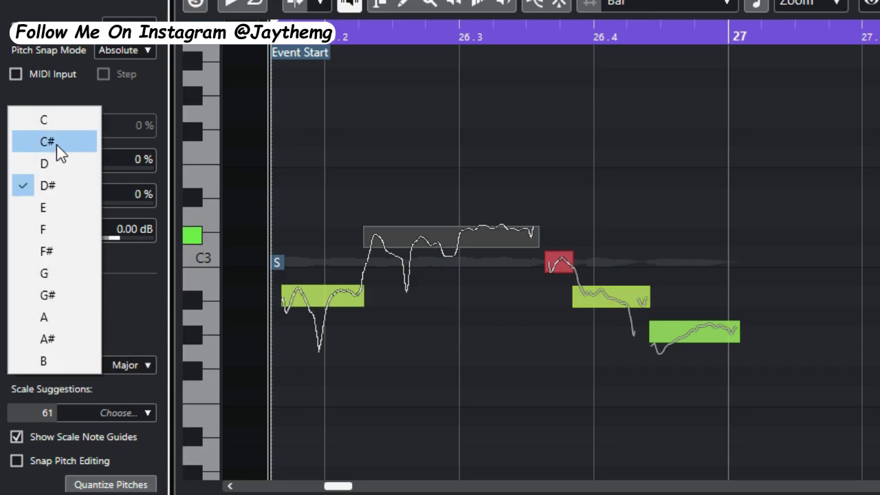
left_click(56, 145)
left_click(41, 365)
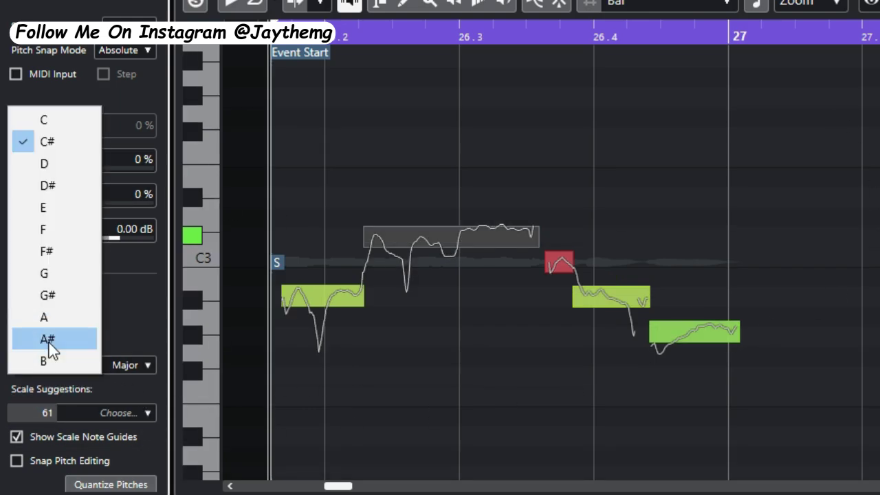
Set the root to G#, select all vocal segments, zoom vertically, and set Correct Pitch to 100%.
left_click(55, 301)
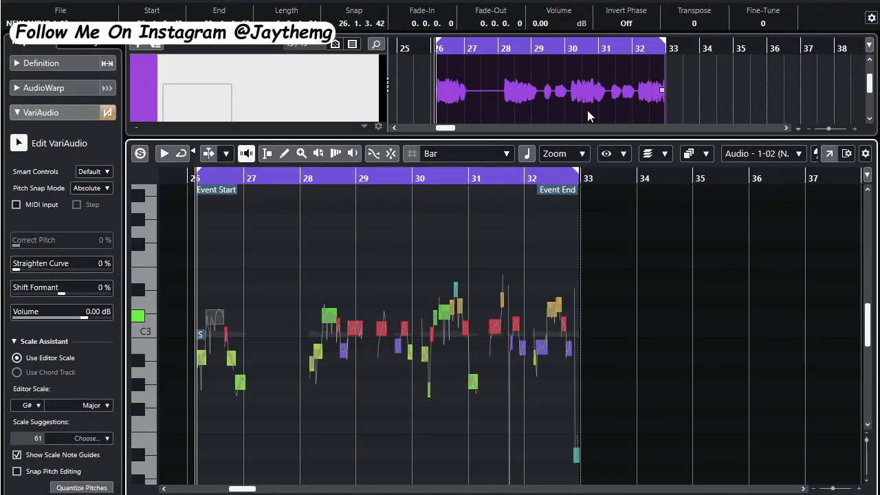
left_click_drag(581, 237, 196, 483)
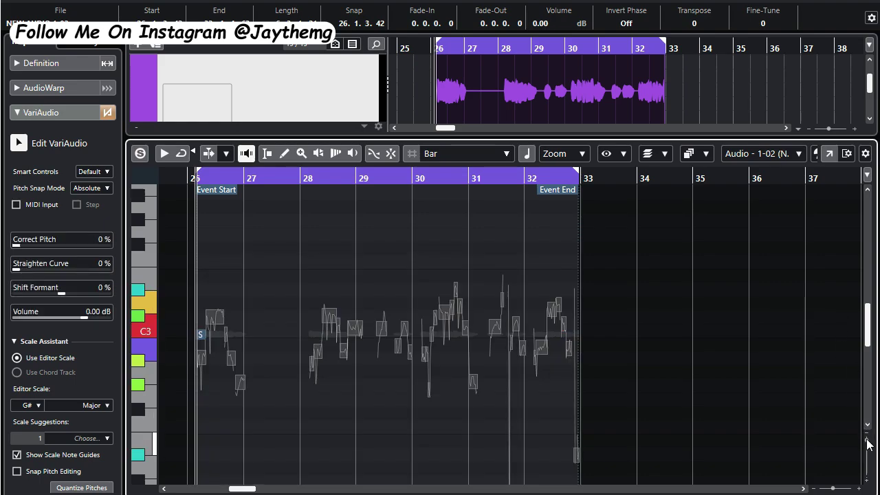
left_click_drag(868, 444, 869, 450)
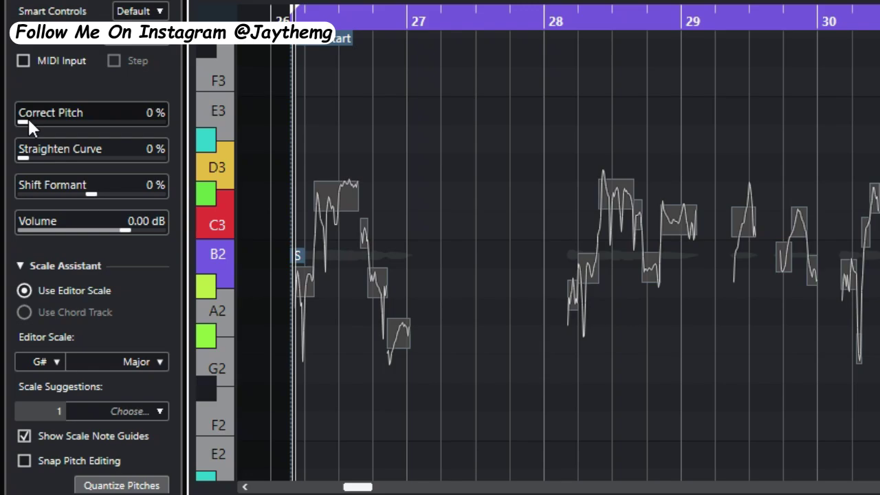
left_click_drag(30, 122, 179, 130)
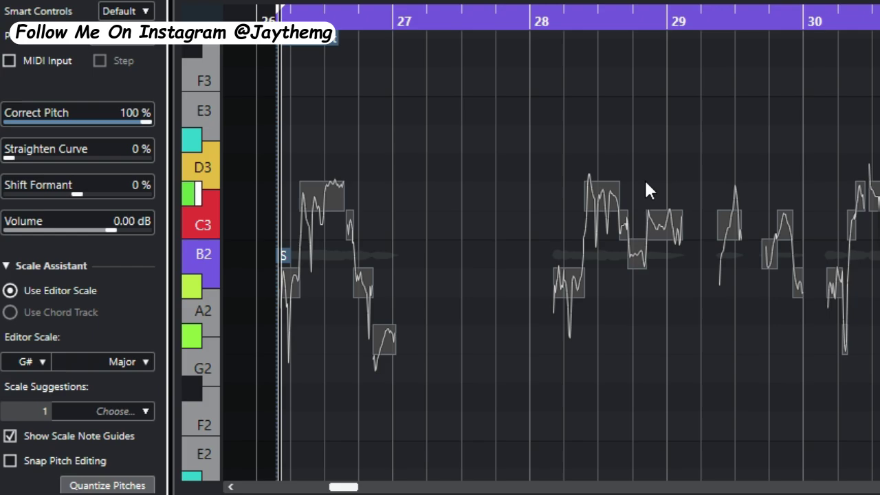
left_click(704, 275)
key("h")
key("h")
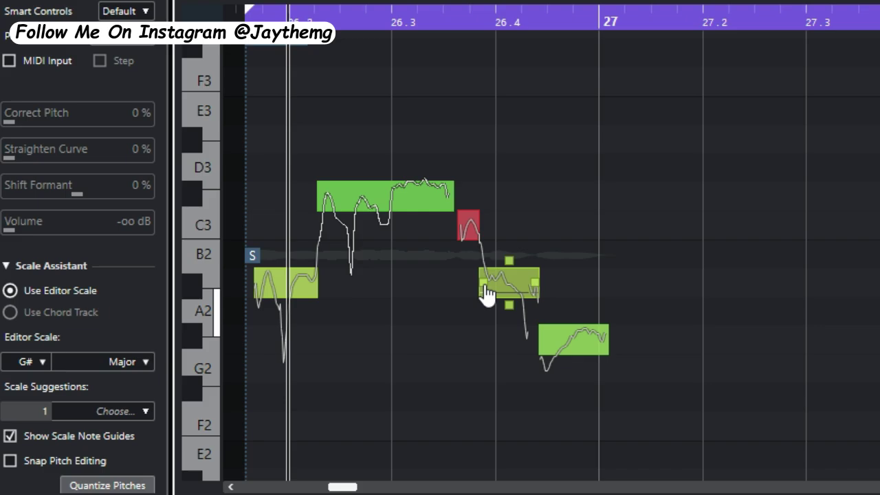
scroll(852, 190, "right", 5)
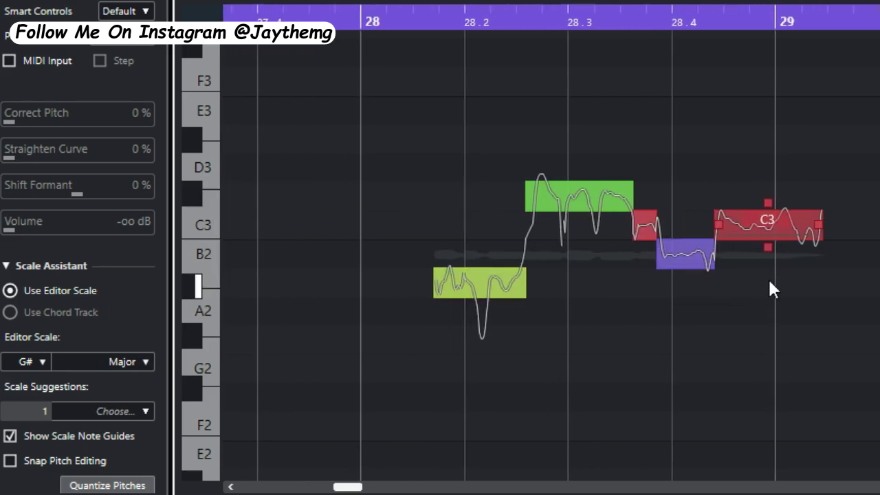
scroll(768, 277, "right", 8)
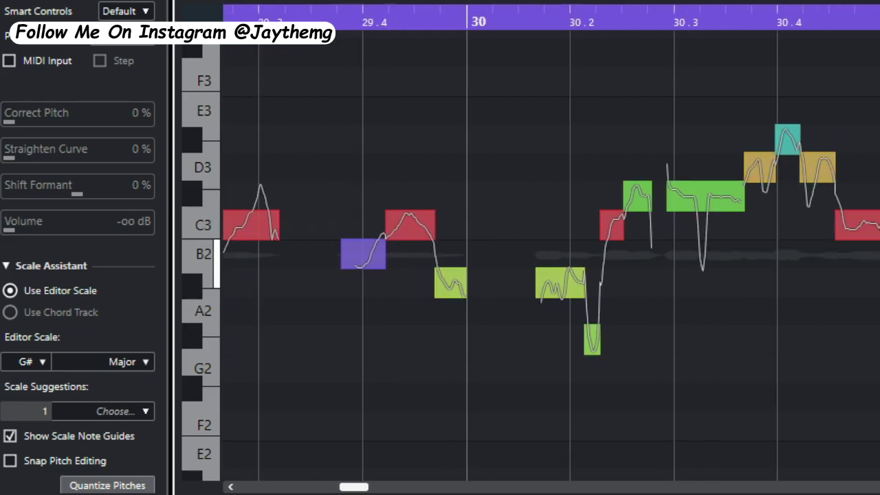
scroll(551, 255, "right", 3)
scroll(800, 241, "right", 12)
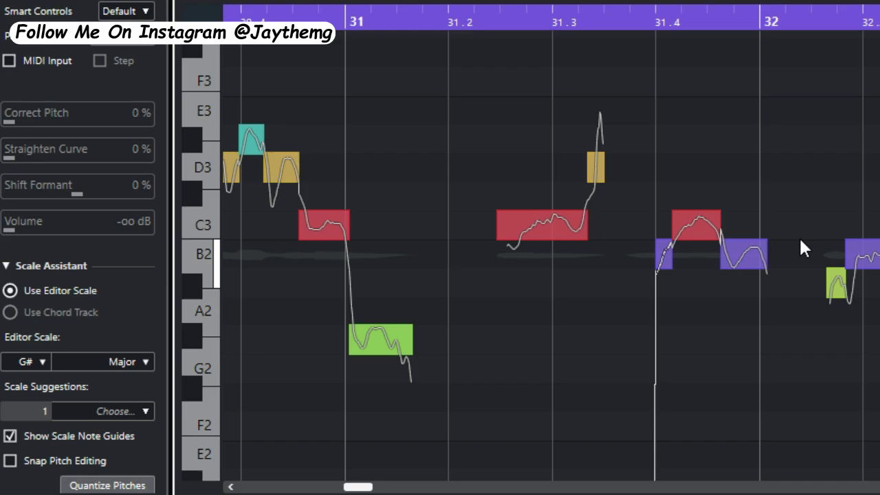
scroll(626, 143, "left", 20)
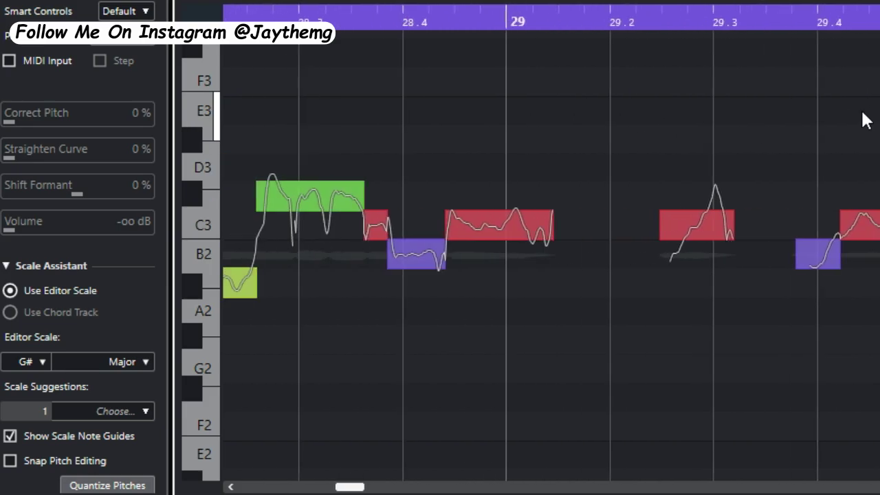
scroll(520, 116, "left", 9)
scroll(364, 53, "down", 5)
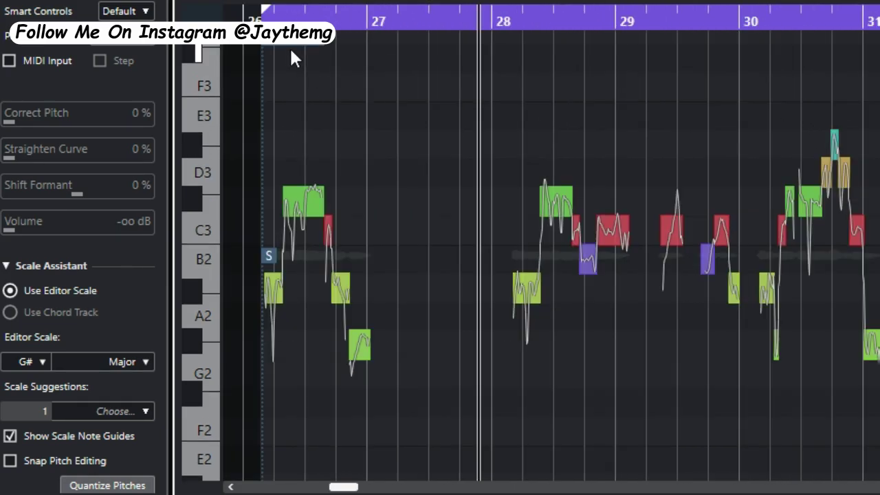
scroll(261, 77, "right", 2)
scroll(237, 89, "right", 1)
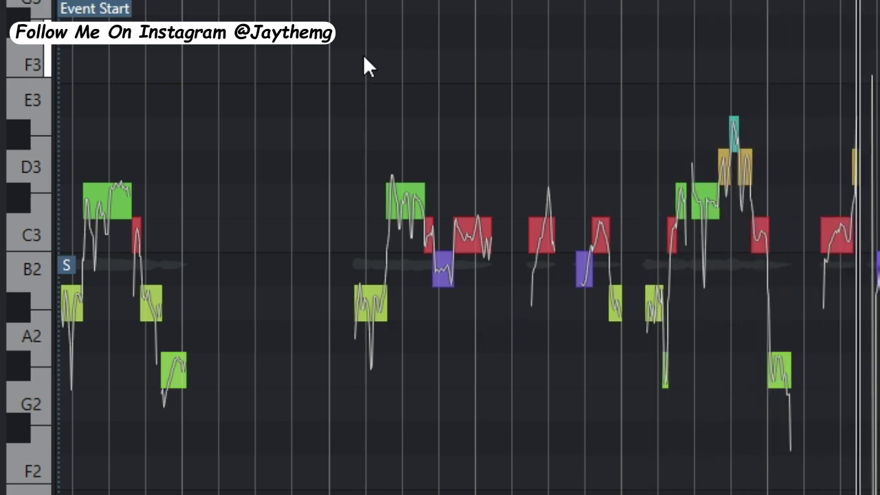
Return to the event start, zoom in with H, and audition the A#2 and C#3 notes.
key("space")
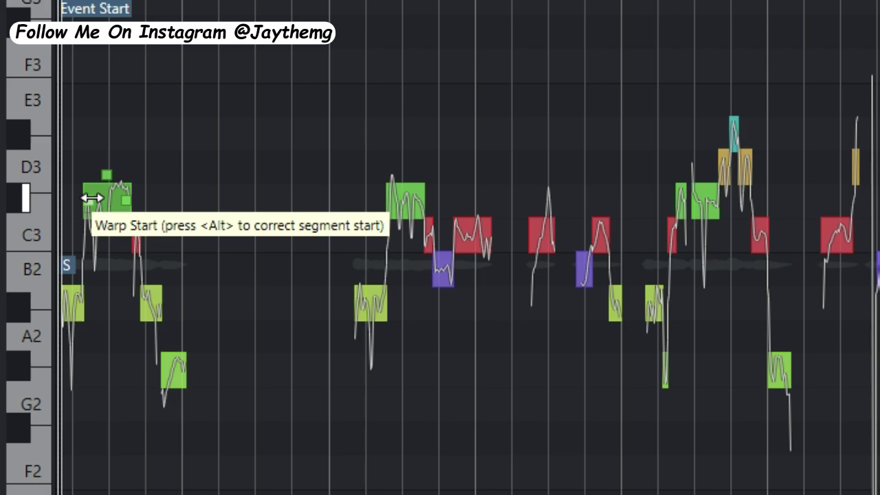
key("h")
key("h")
key("h")
key("h")
key("h")
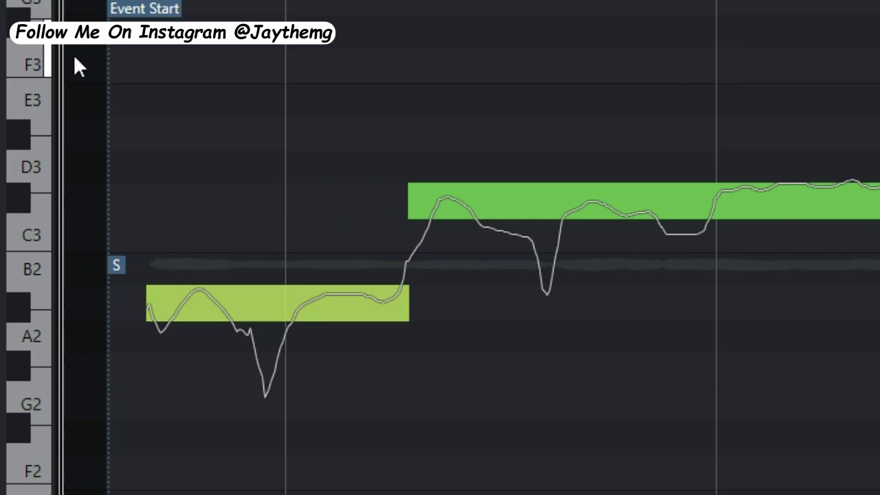
left_click(287, 311)
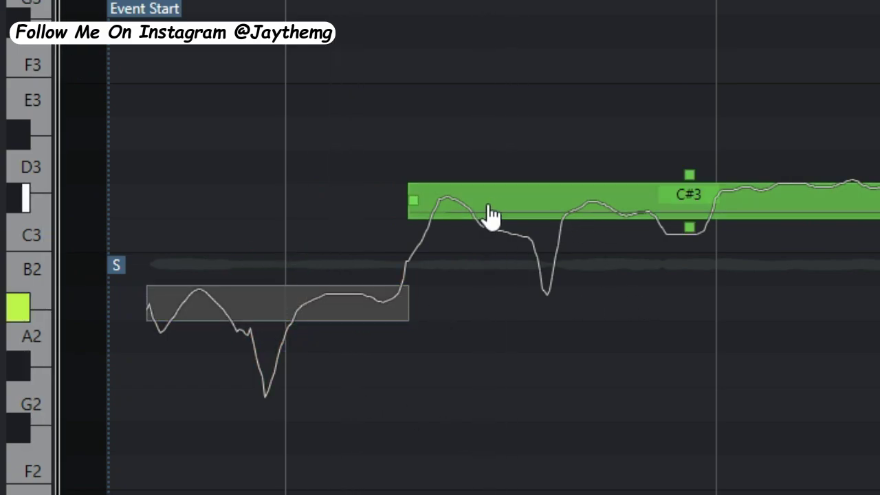
left_click(426, 215)
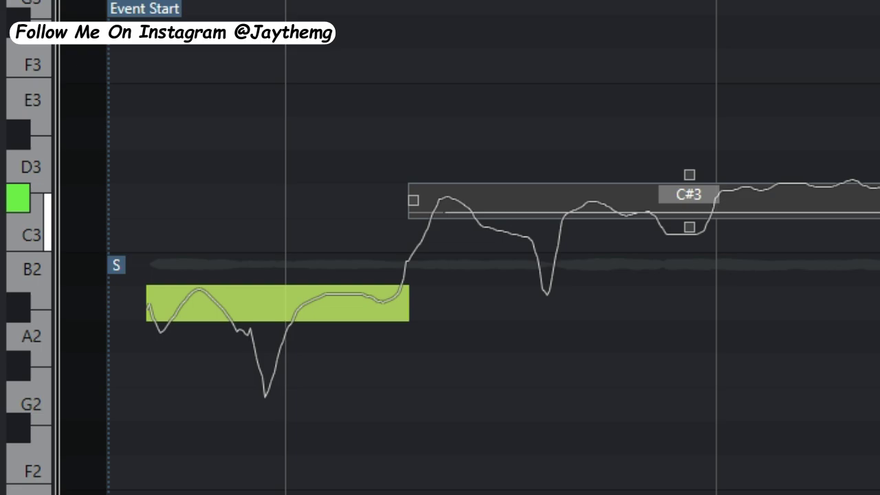
key("Escape")
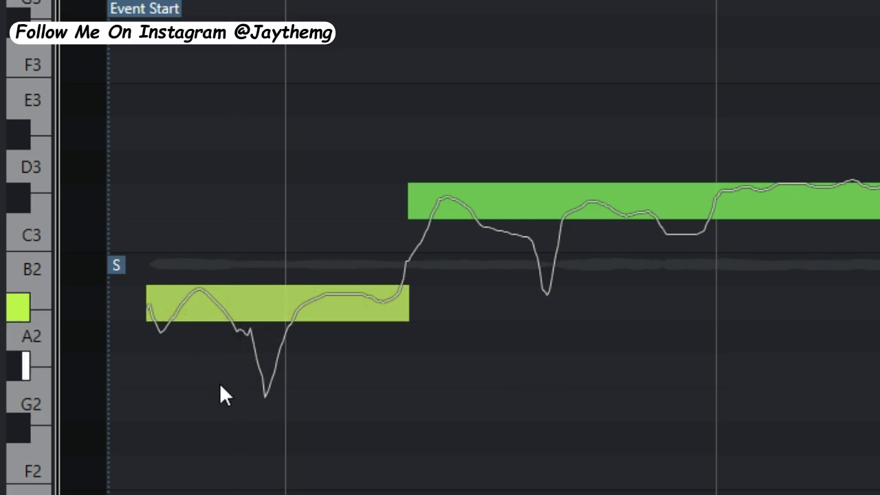
scroll(227, 334, "down", 1)
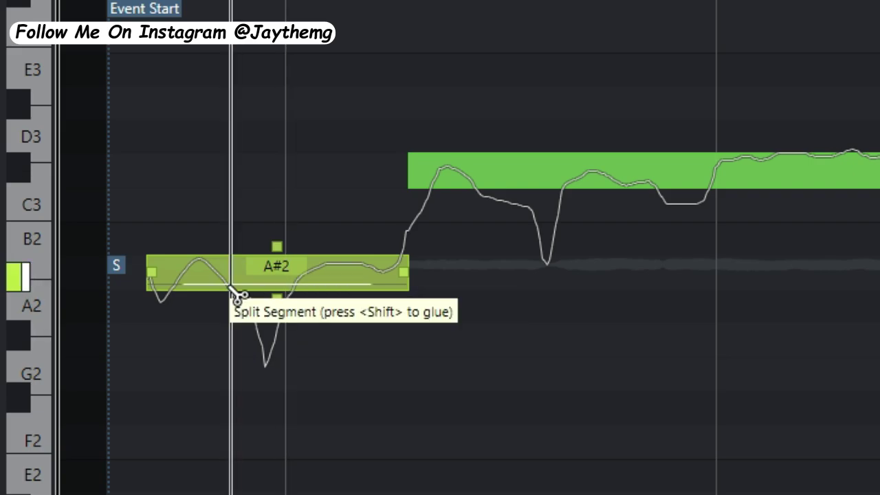
Split A#2 into three, drop the middle dip to G#2, and straighten the first piece's curve.
left_click(231, 288)
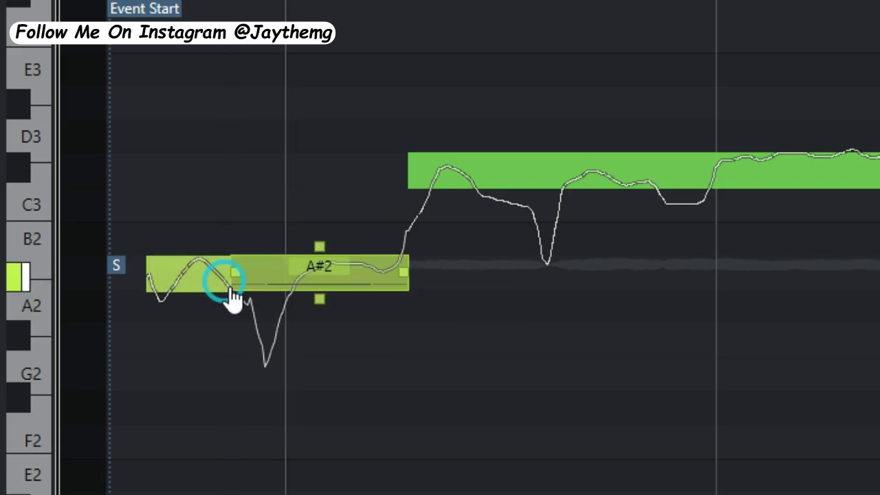
left_click(293, 287)
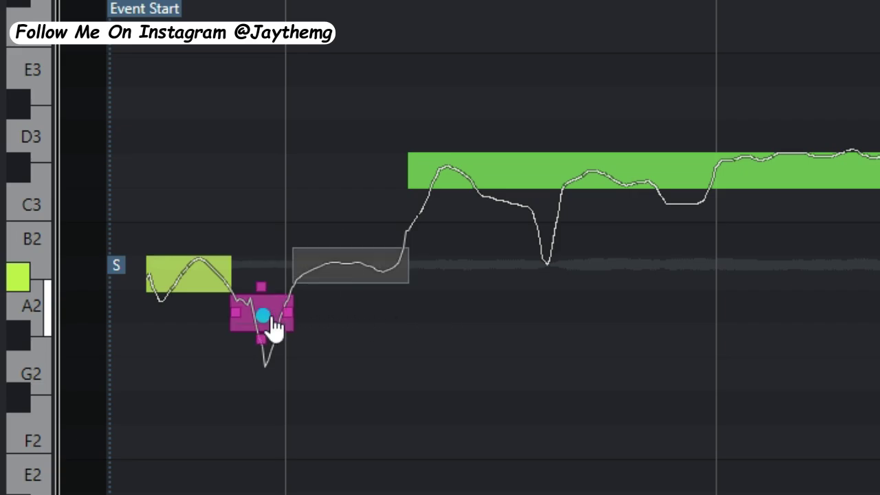
left_click_drag(274, 329, 275, 349)
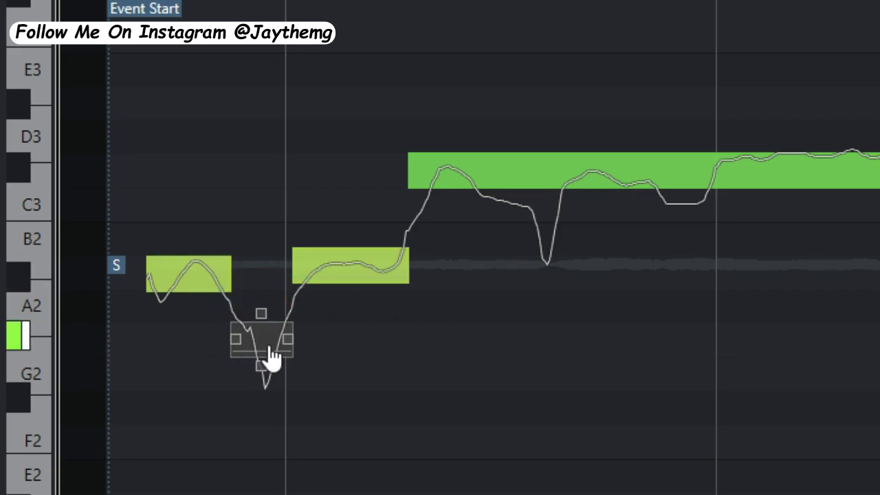
left_click(356, 269)
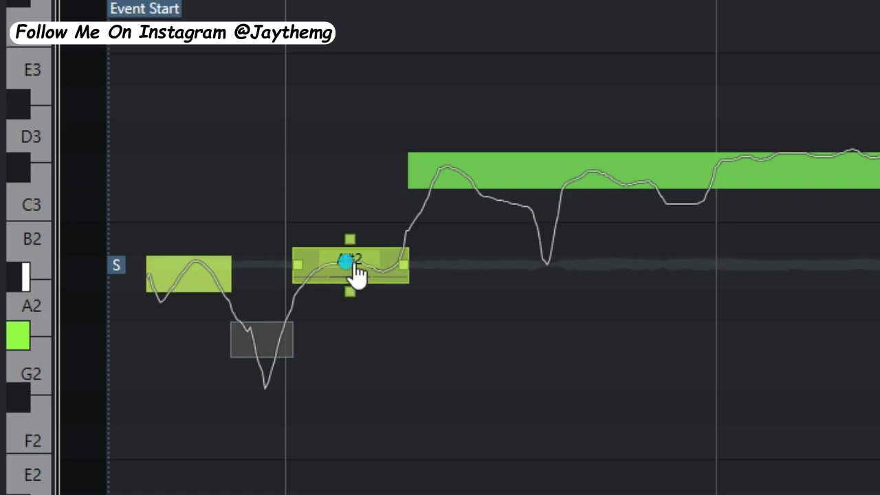
left_click(191, 278)
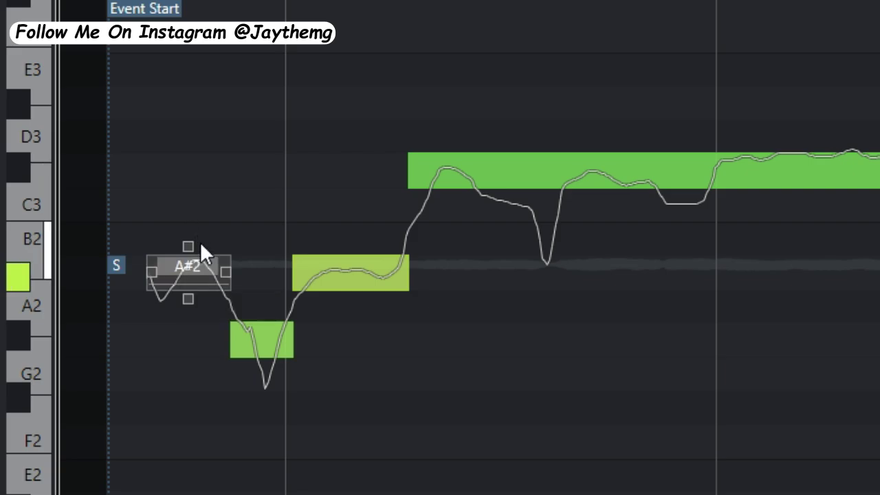
left_click_drag(189, 247, 190, 145)
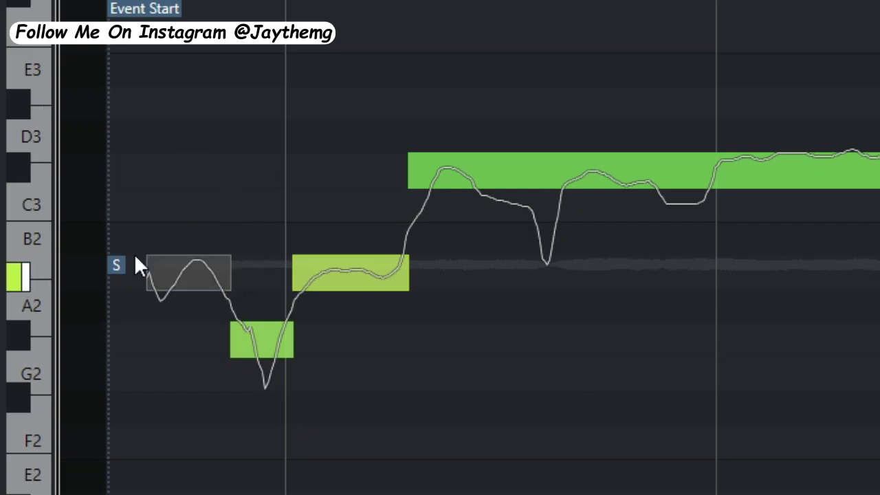
left_click(581, 168)
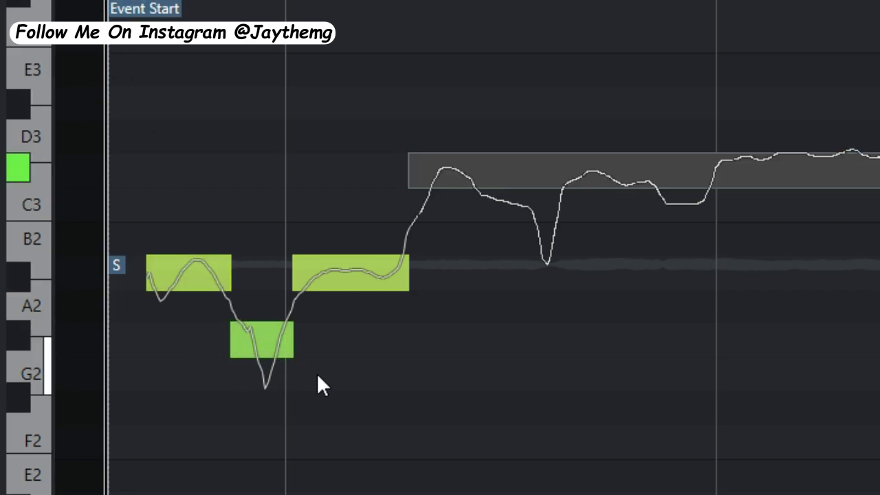
key("space")
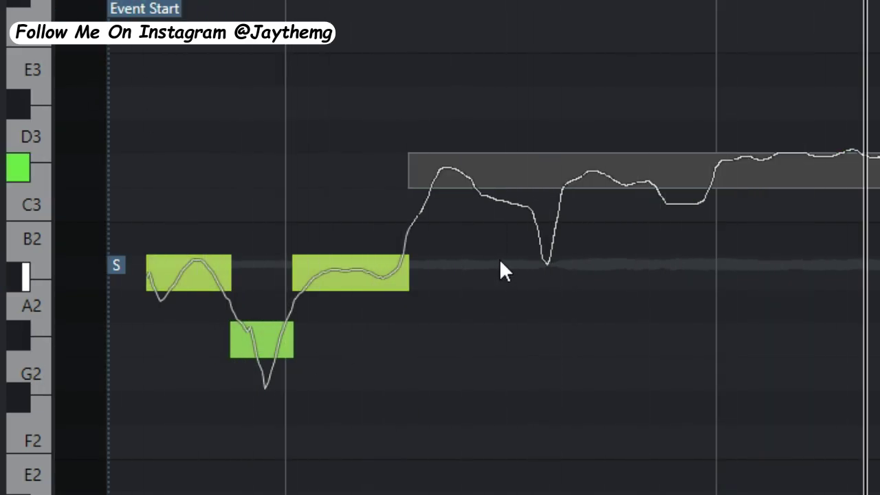
key("space")
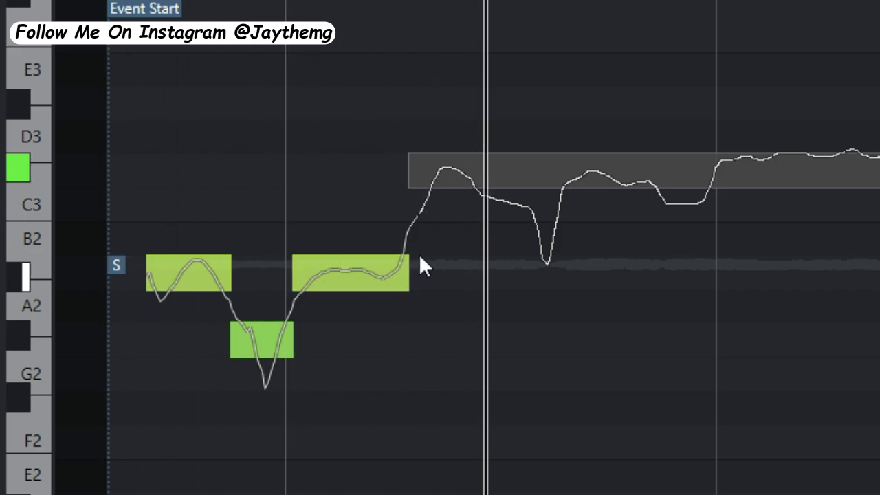
key("space")
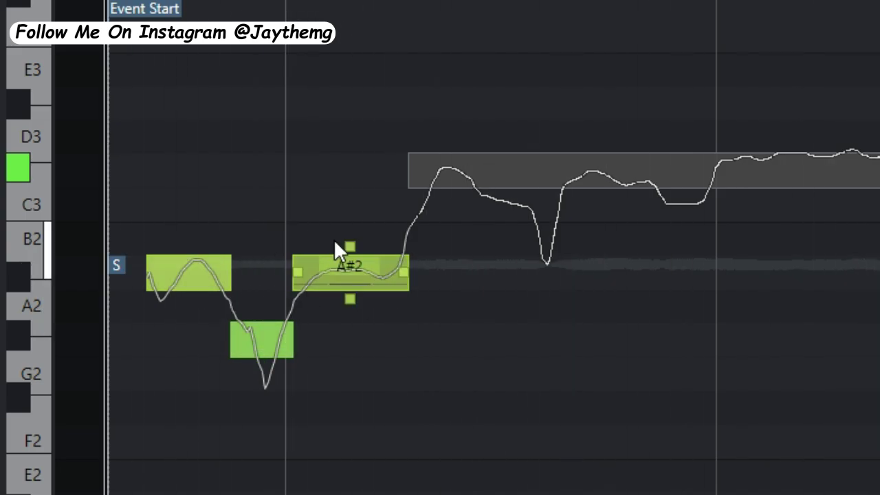
Split the long C#3 note twice, keeping the peak and the remainder at C#3 and the dip at C3.
left_click(478, 187)
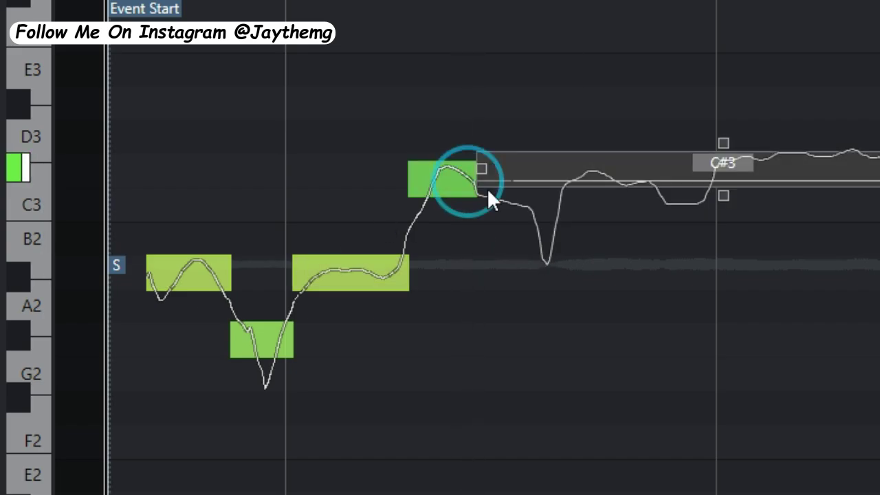
left_click(564, 186)
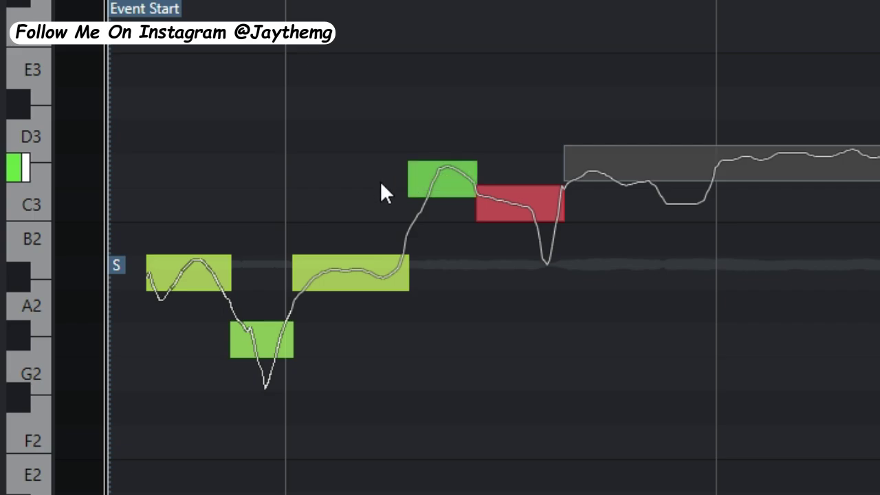
left_click(444, 195)
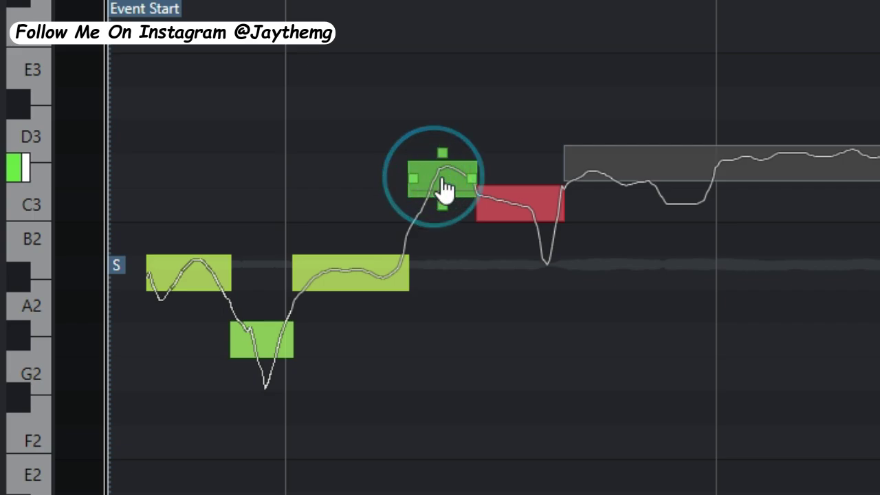
left_click_drag(446, 188, 447, 173)
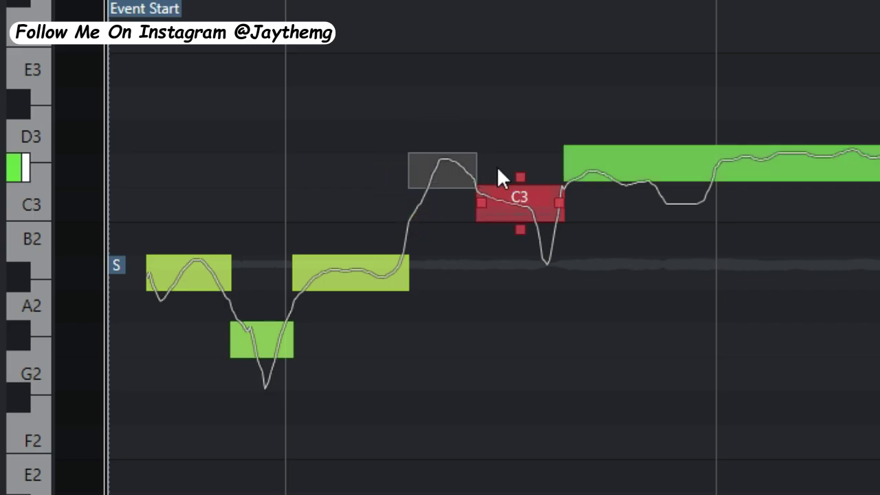
left_click_drag(687, 173, 648, 186)
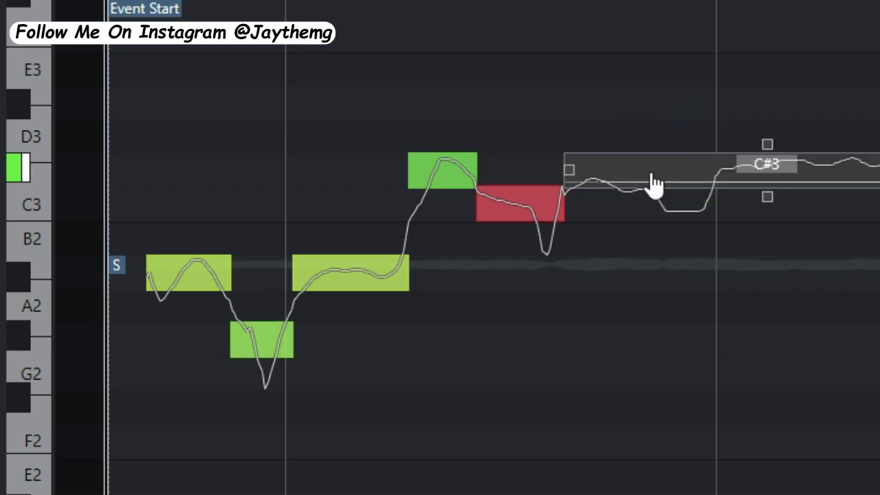
left_click(526, 200)
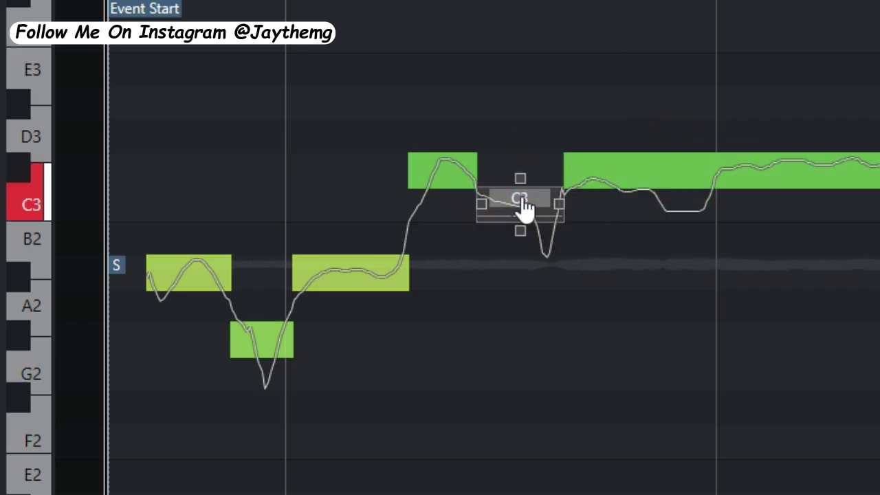
Zoom in and split the C3 dip where the pitch drops, leaving both pieces at C3.
left_click_drag(526, 1, 528, 18)
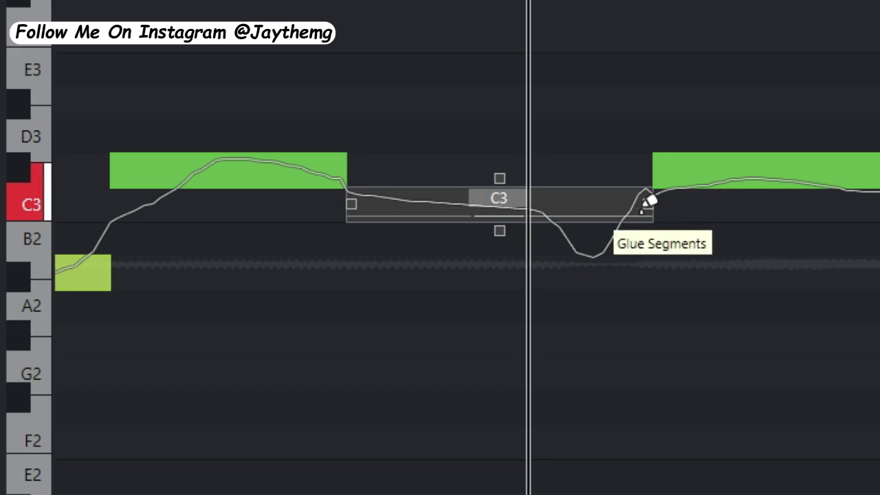
left_click(524, 208)
left_click_drag(526, 208, 568, 236)
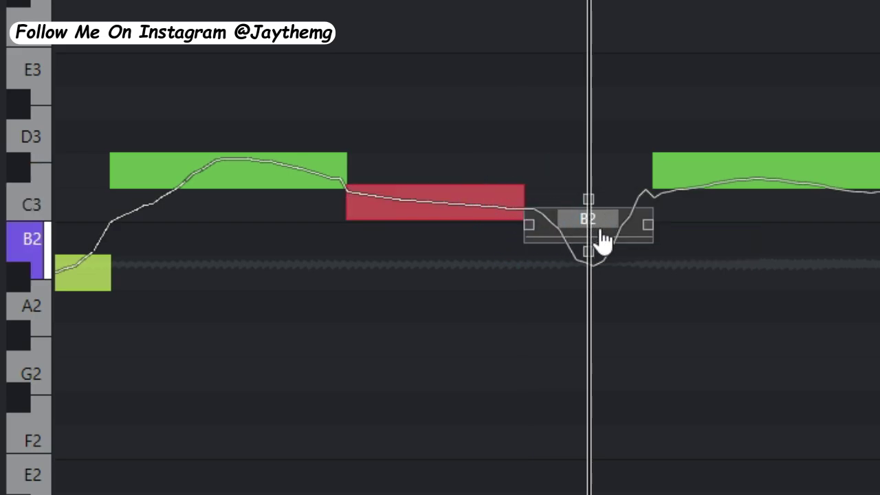
scroll(772, 298, "down", 1)
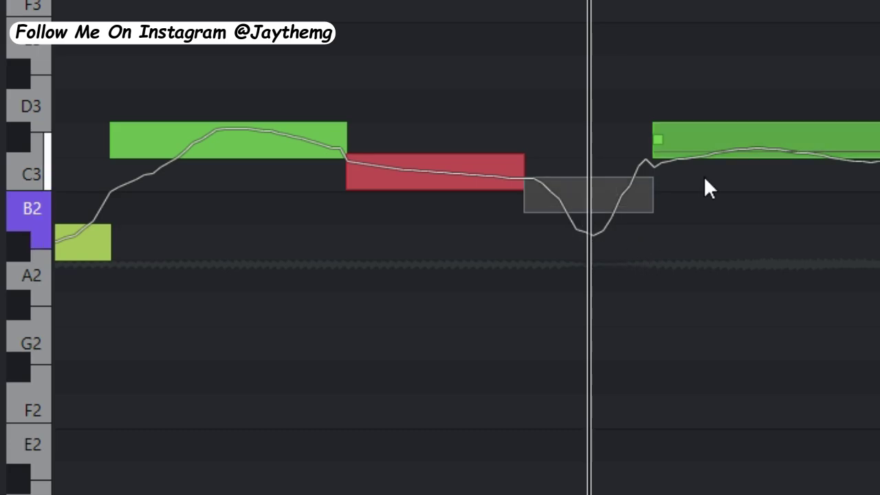
left_click_drag(586, 196, 591, 180)
left_click(471, 177)
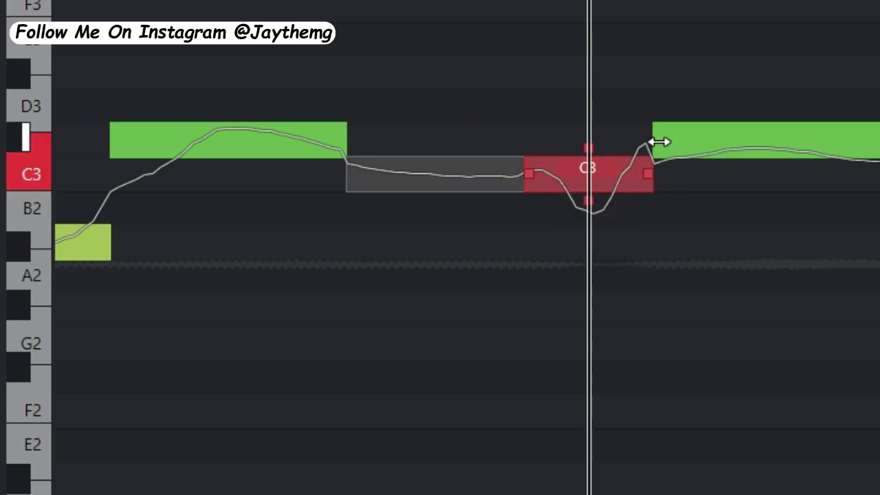
left_click(590, 168)
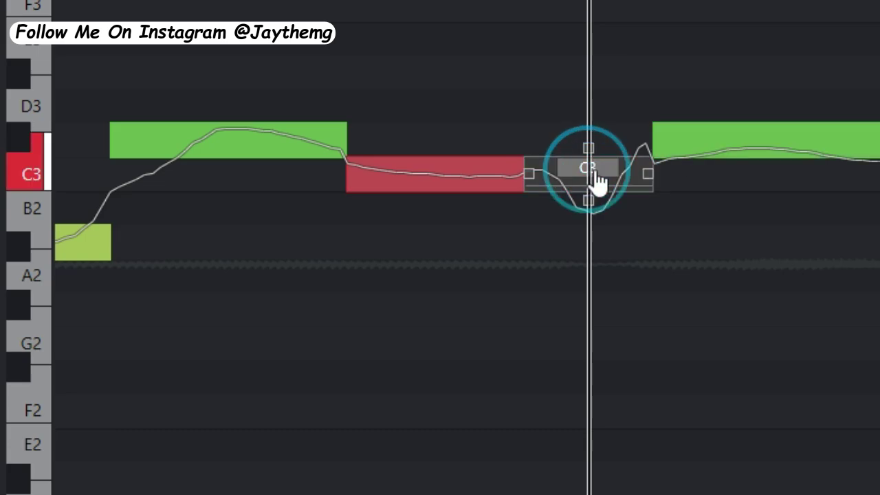
Play back the corrected phrase and reselect the C3 dip note.
scroll(756, 62, "left", 3)
scroll(756, 62, "left", 1)
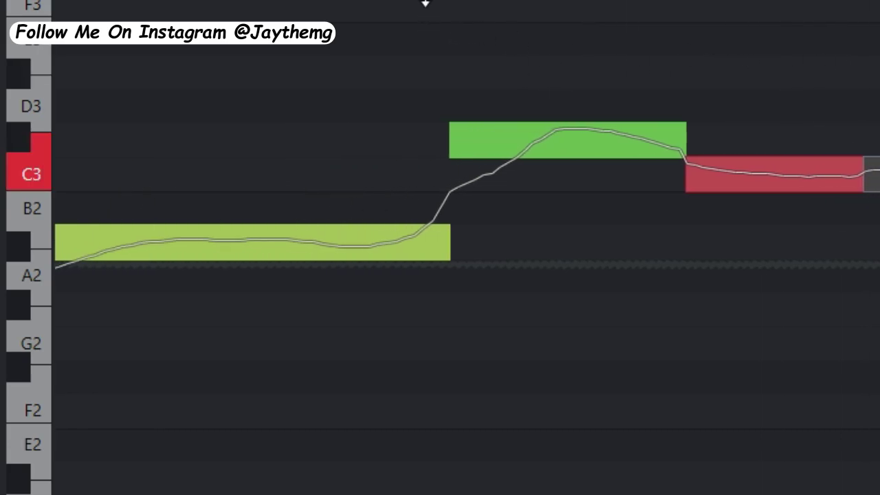
left_click_drag(422, 4, 392, 87)
key("space")
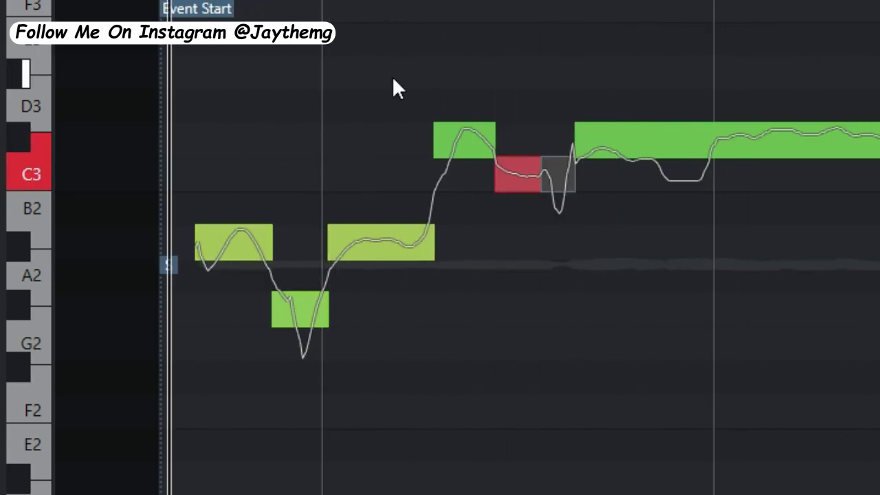
scroll(481, 69, "right", 4)
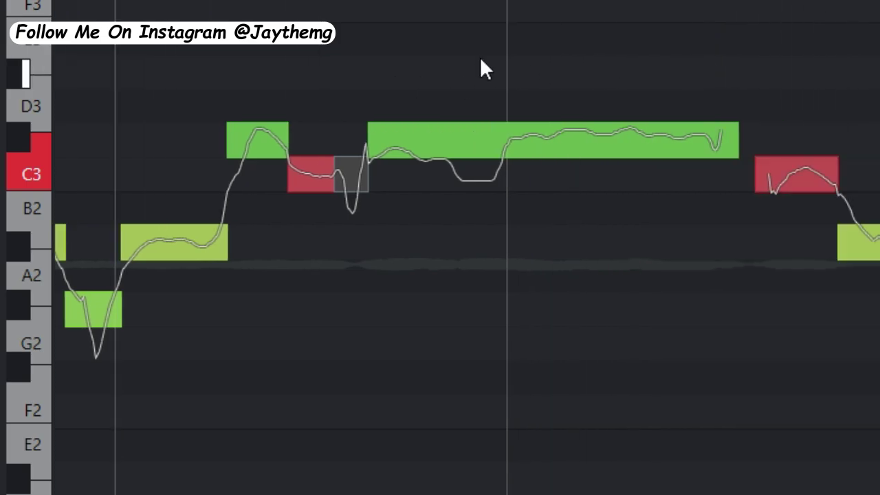
left_click(237, 152)
Zoom in on the held C#3 note and select it.
left_click_drag(308, 9, 307, 7)
left_click(524, 155)
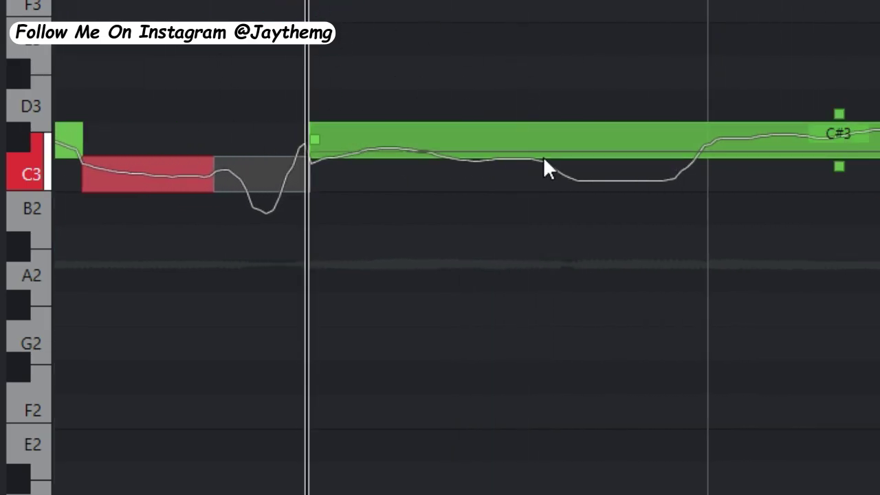
left_click(294, 153)
left_click(384, 205)
left_click(581, 179)
Split the sagging middle of the long C#3 note into a separate C3 note, with the first piece at C#3.
left_click(535, 163)
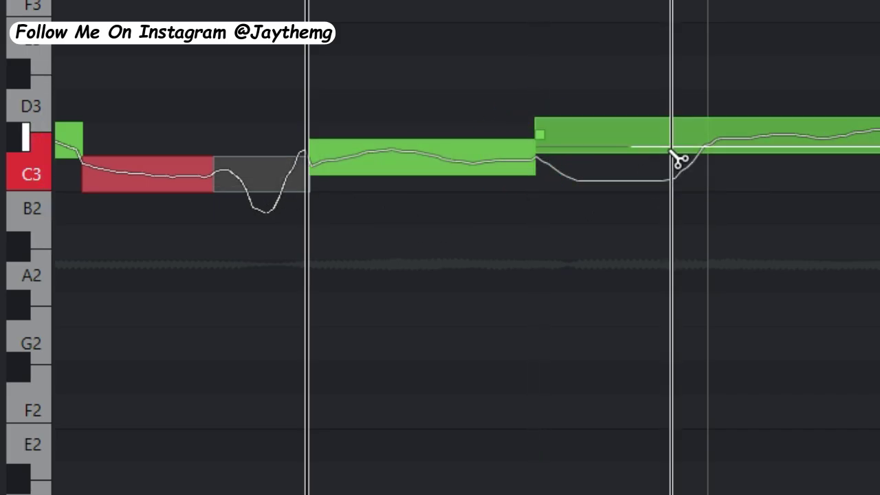
left_click(698, 148)
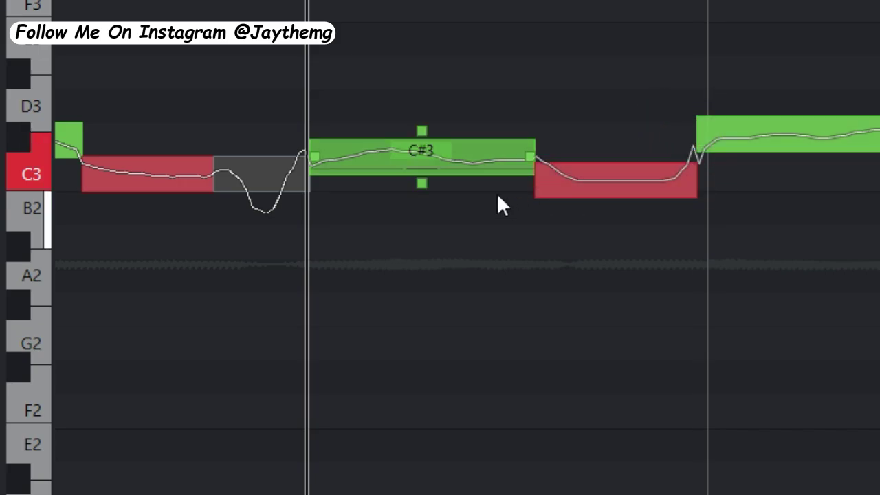
left_click_drag(413, 167, 410, 151)
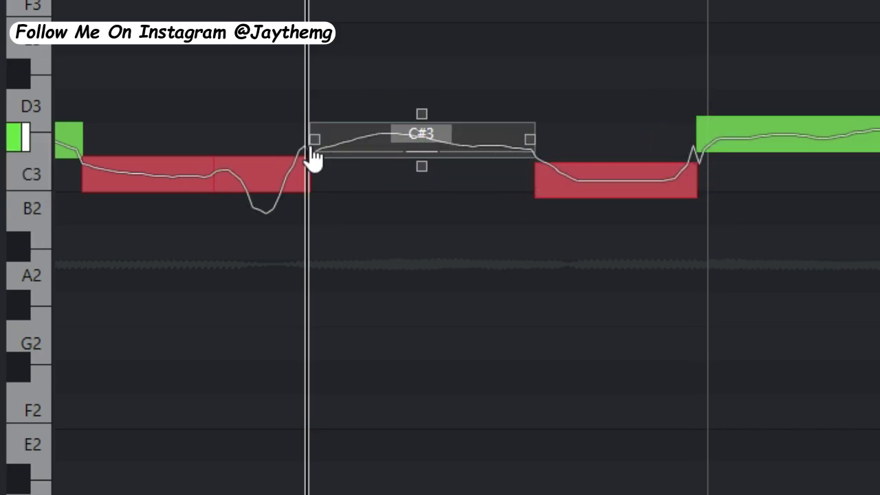
left_click(594, 182)
left_click_drag(592, 186, 590, 182)
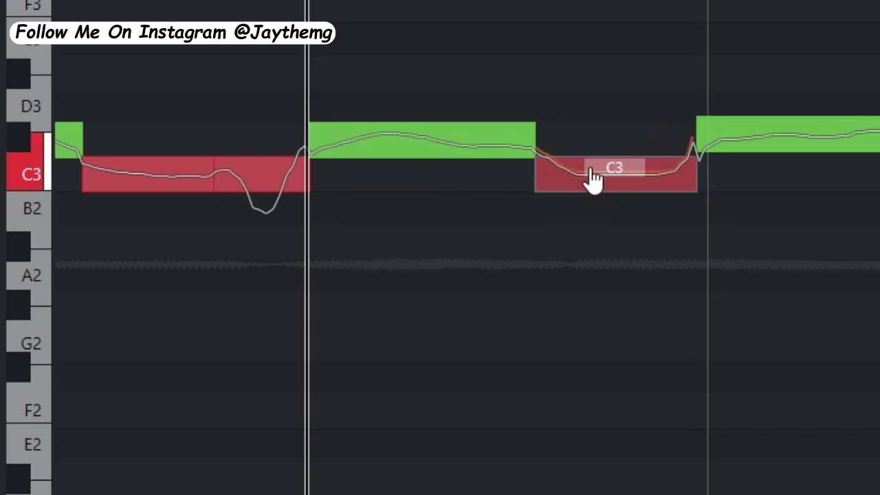
scroll(821, 153, "down", 1)
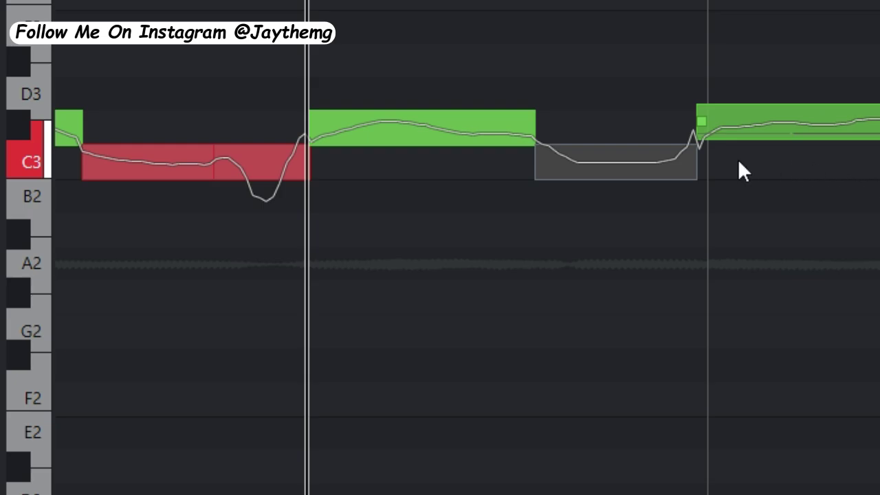
left_click(644, 155)
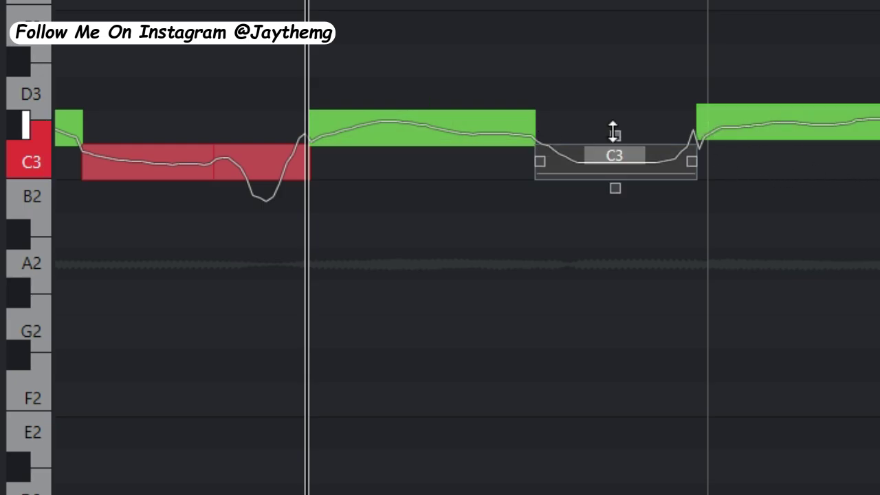
left_click(711, 116)
Straighten the pitch curves of the C3 notes after the D3 note, the red one to 35%.
scroll(780, 161, "left", 5)
key("Left")
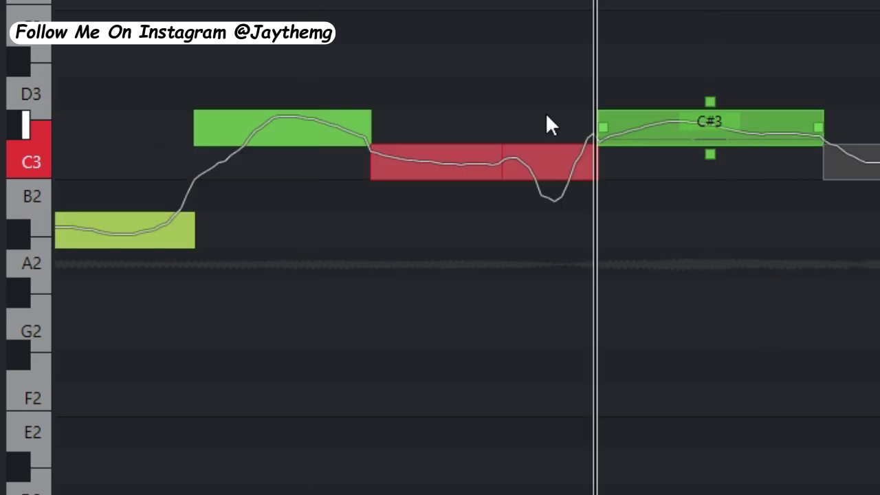
left_click(440, 3)
left_click(525, 164)
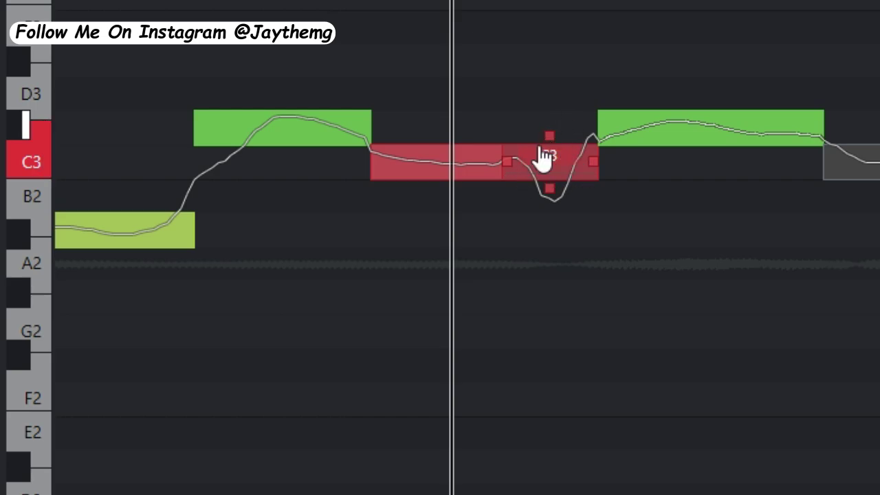
left_click_drag(549, 138, 557, 226)
left_click_drag(550, 133, 554, 172)
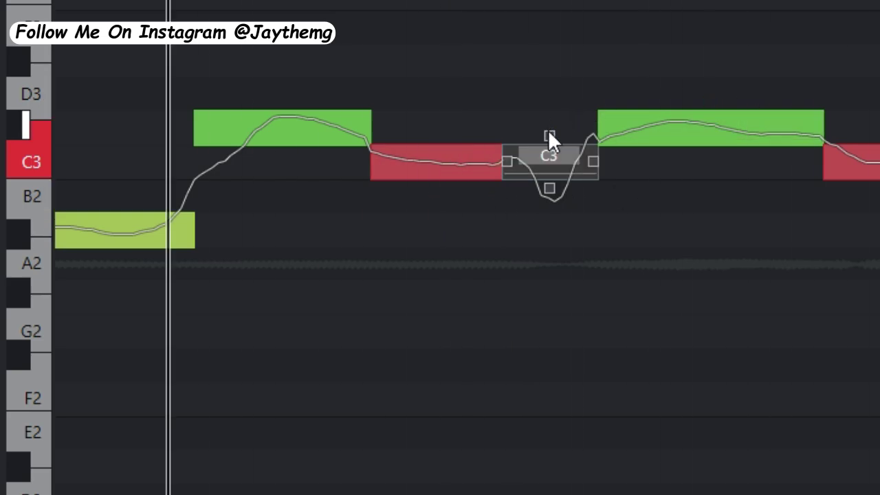
left_click_drag(548, 134, 558, 268)
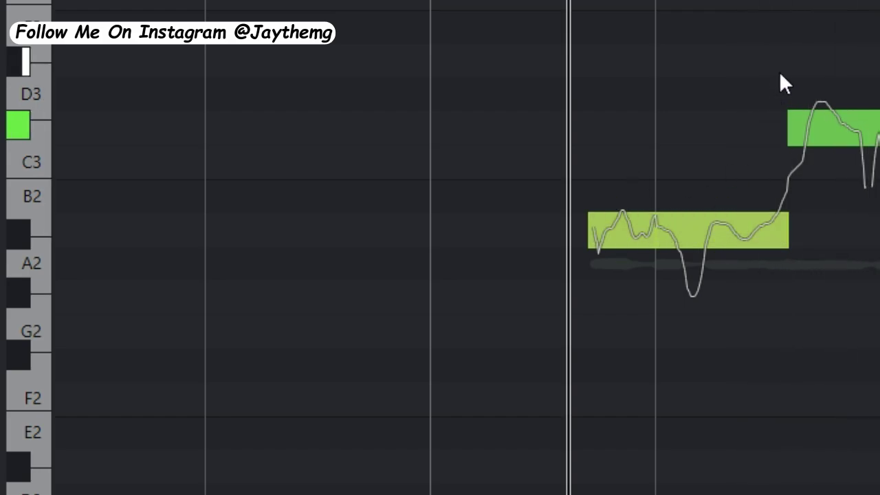
Split the long A#2 note twice so its dip becomes a separate G#2 note.
left_click_drag(749, 82, 546, 116)
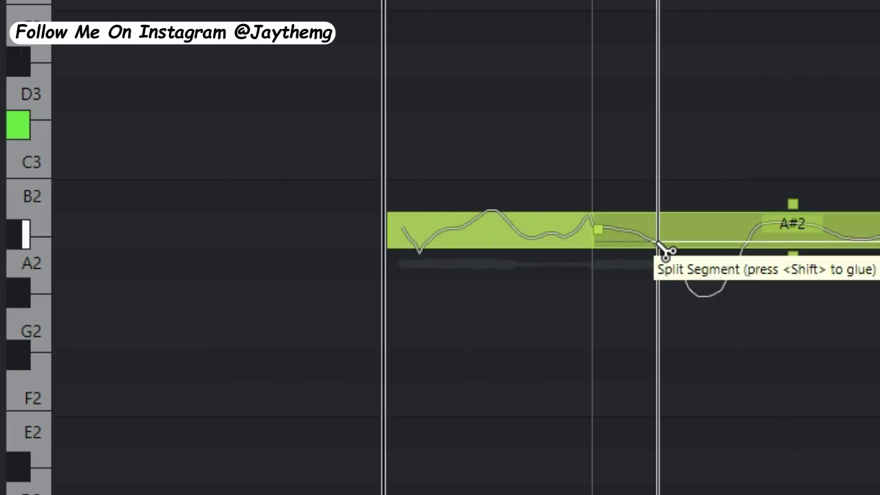
left_click(661, 246)
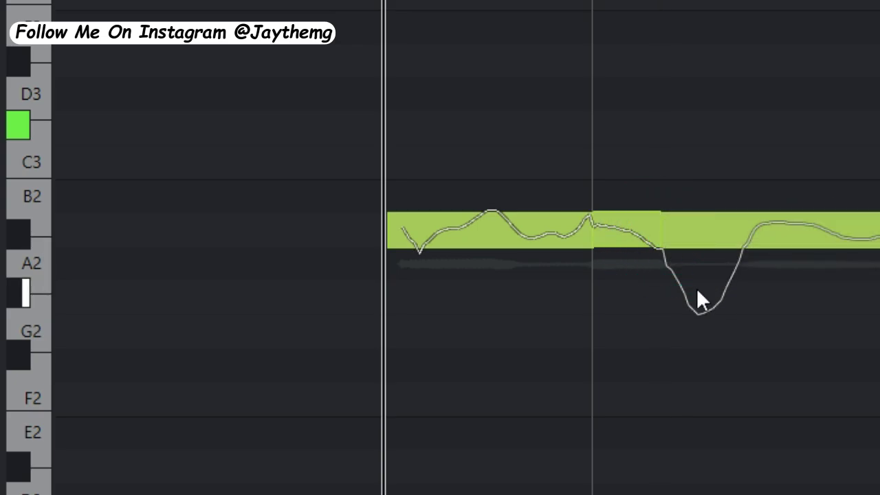
left_click(746, 245)
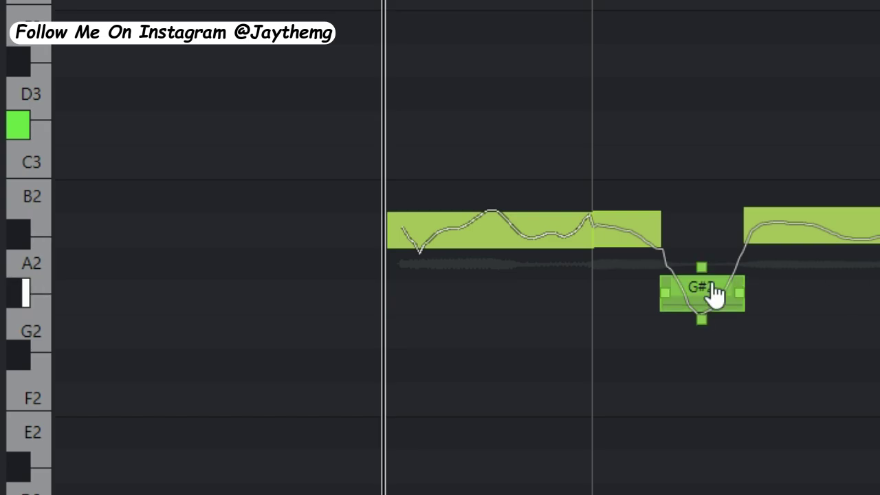
left_click_drag(710, 295, 710, 298)
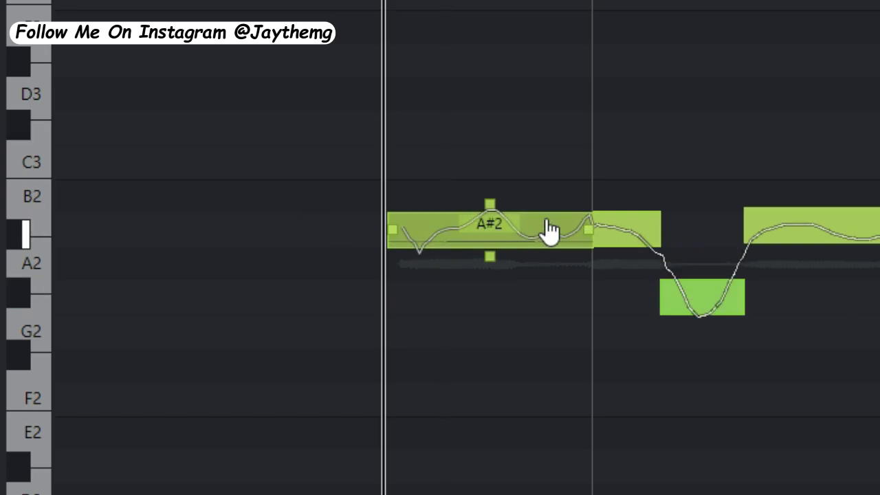
Straighten the first A#2 note's pitch curve to 22% and play it back.
left_click(427, 237)
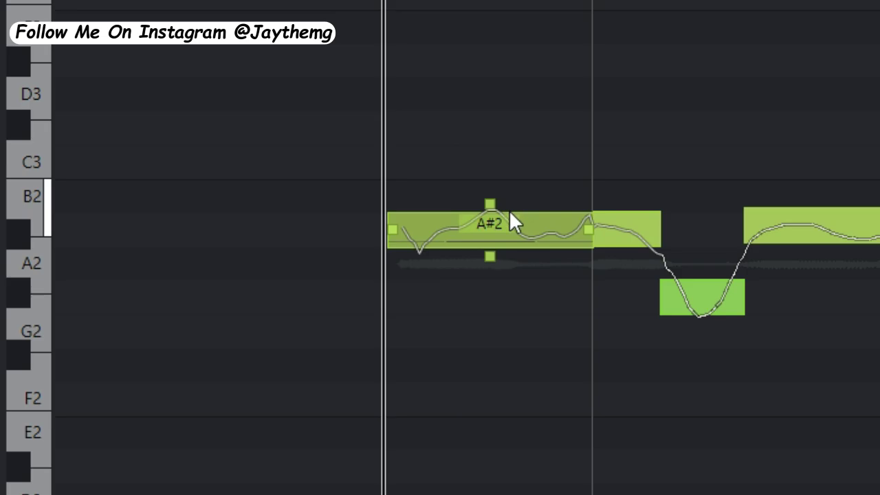
left_click_drag(490, 204, 495, 277)
key("space")
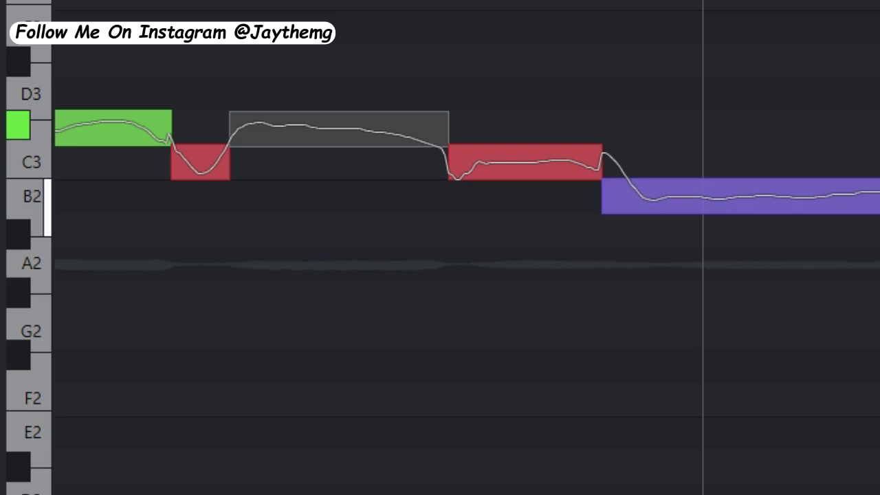
Cut the held B2 note, raise its opening to C3, and lower the sustained rest to A#2.
left_click(668, 209)
left_click_drag(663, 205, 646, 168)
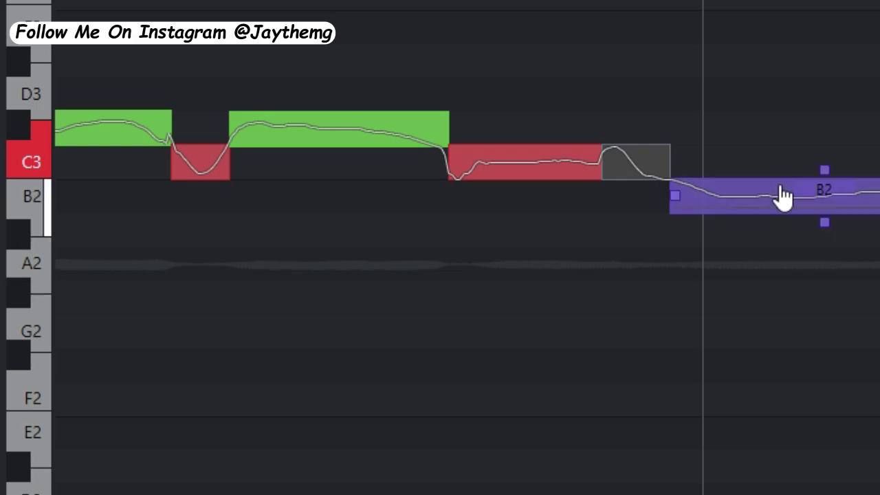
left_click_drag(782, 187, 794, 242)
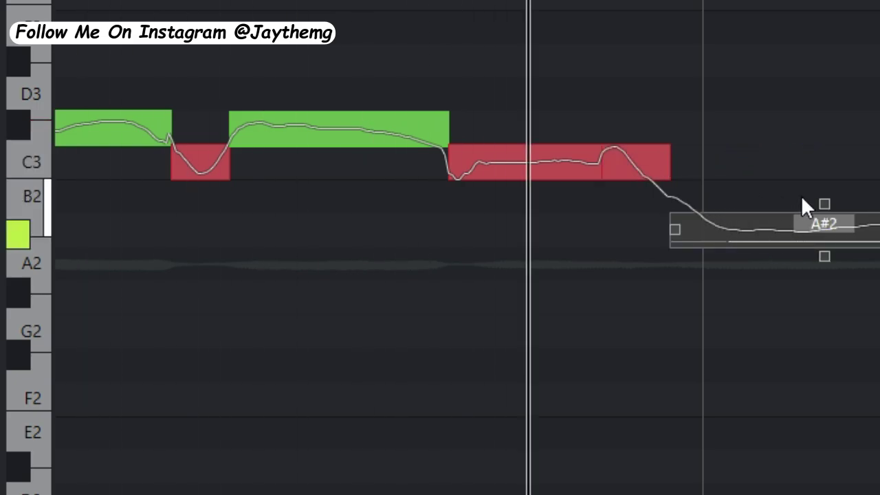
left_click(824, 204)
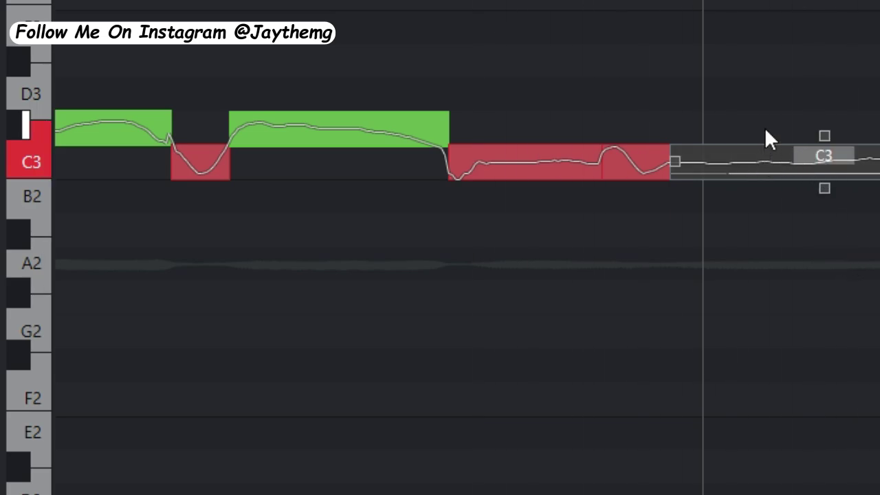
left_click_drag(760, 153, 775, 236)
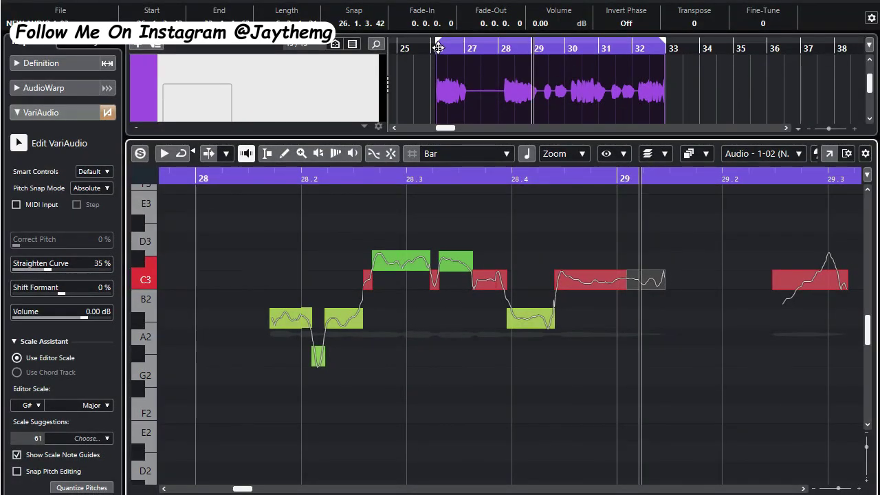
Show the vocal channel's inserts in the Inspector and play the corrected passage from bar 26.
left_click(436, 49)
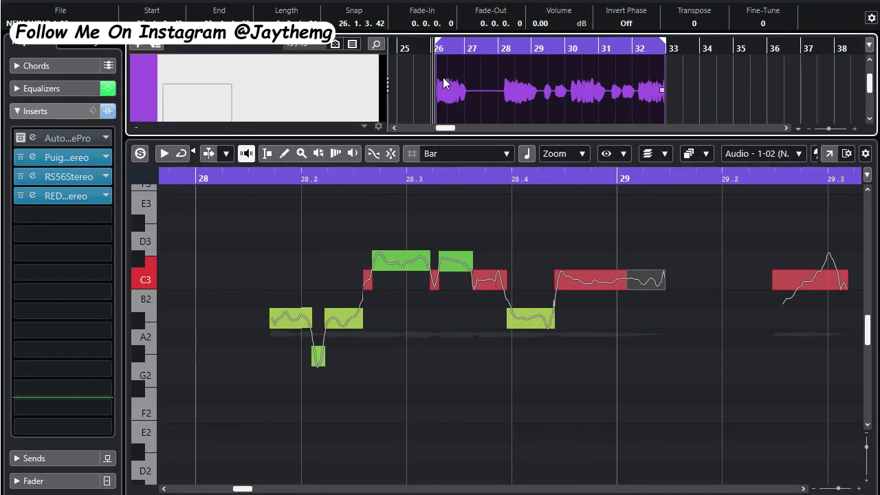
key("space")
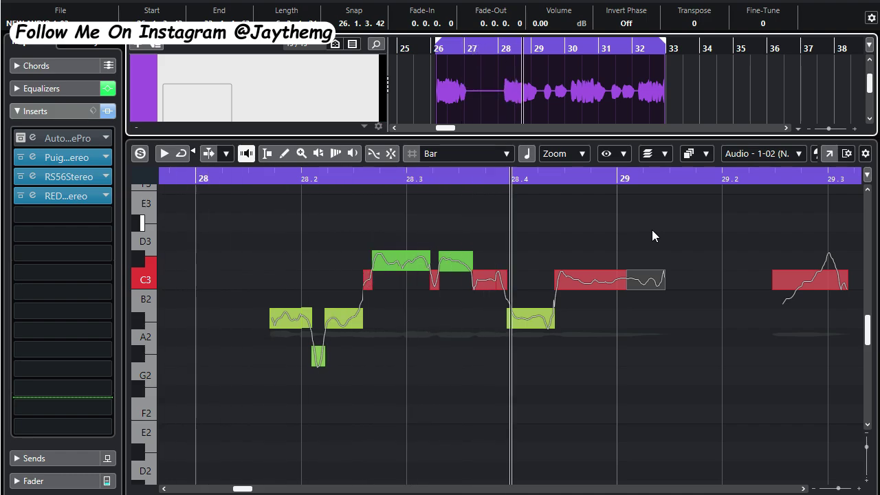
key("space")
scroll(530, 190, "up", 1)
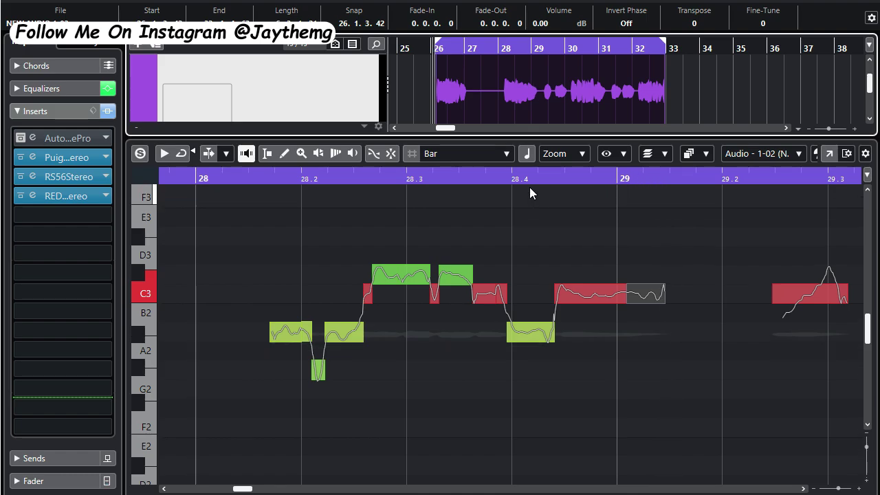
scroll(537, 110, "up", 2)
key("space")
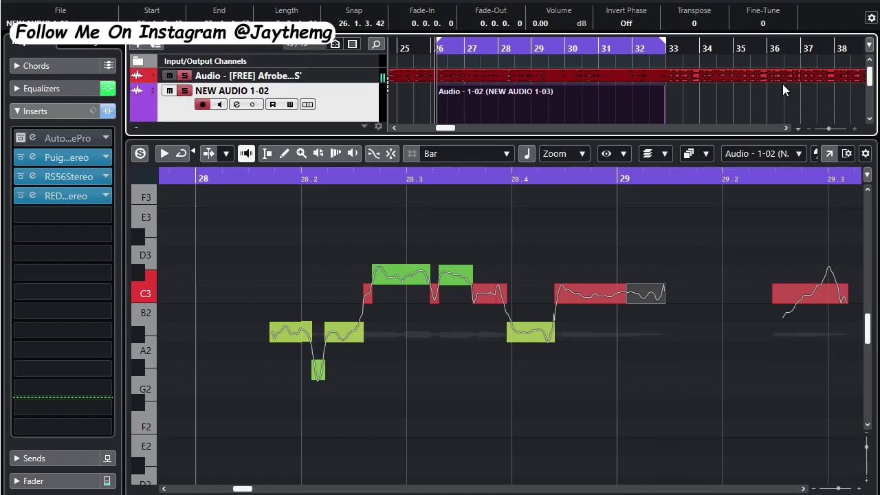
scroll(725, 95, "down", 2)
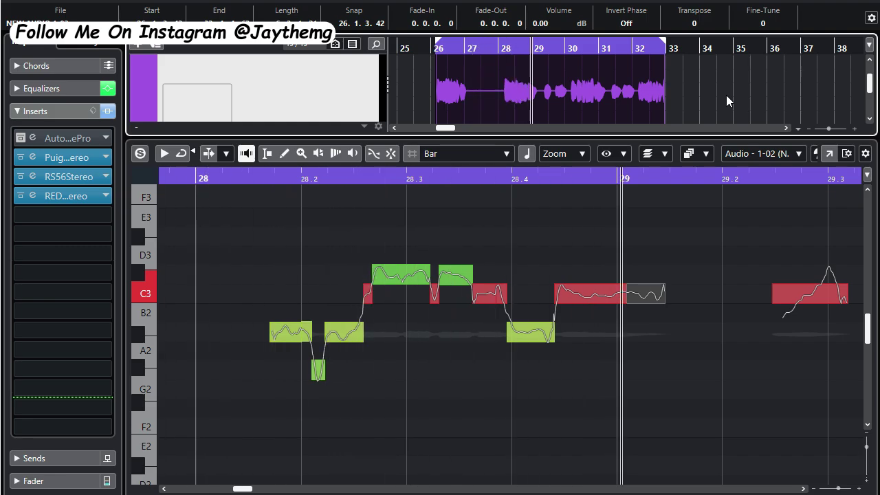
key("space")
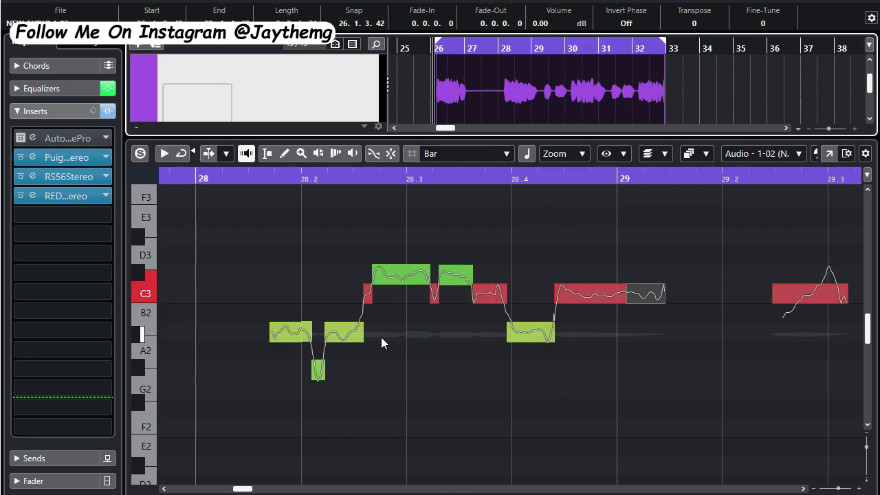
Restore the VariAudio Inspector and enlarge the project view around the vocal event.
left_click(307, 337)
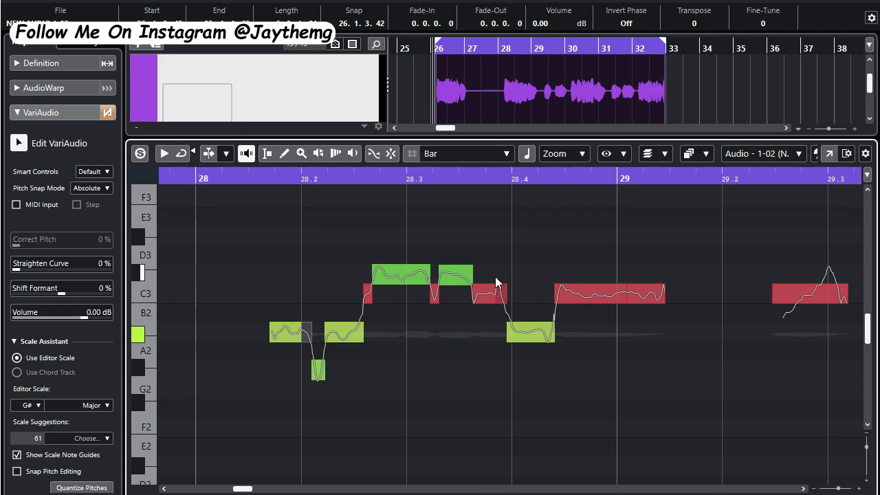
scroll(723, 70, "down", 2)
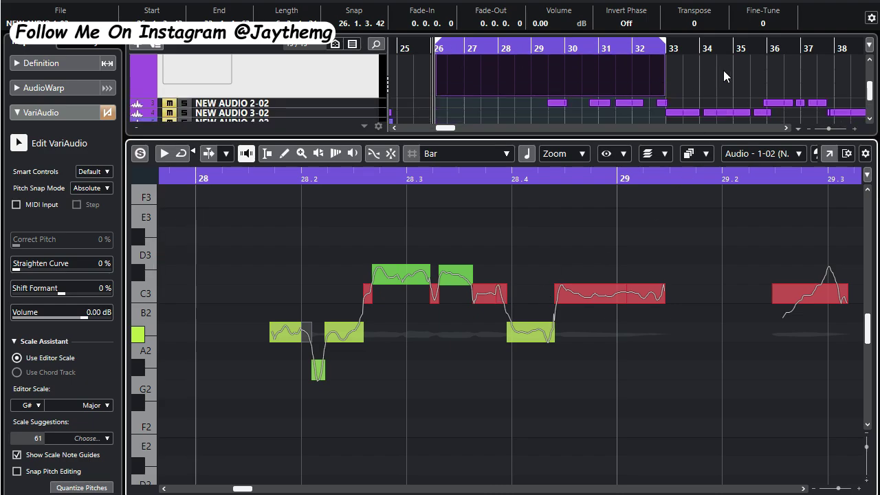
scroll(723, 70, "up", 2)
left_click_drag(499, 138, 500, 229)
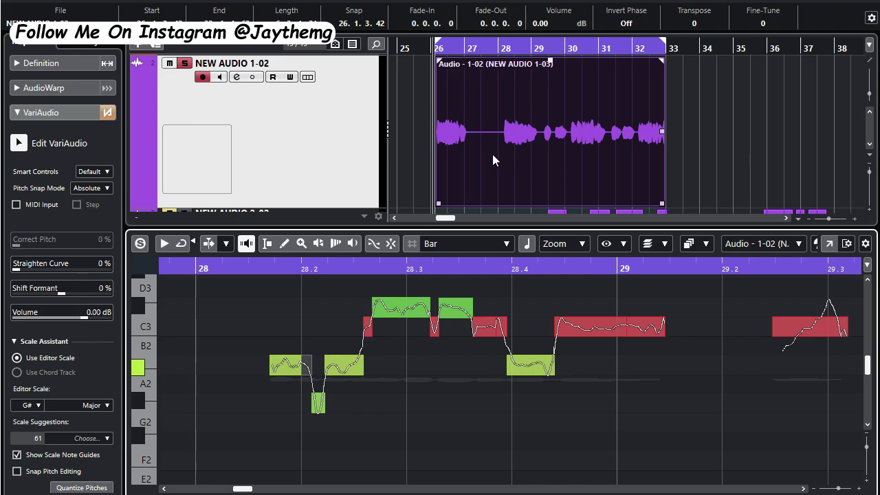
Open the Auto-Tune Pro insert from the vocal channel settings and play the vocal through it.
left_click(237, 76)
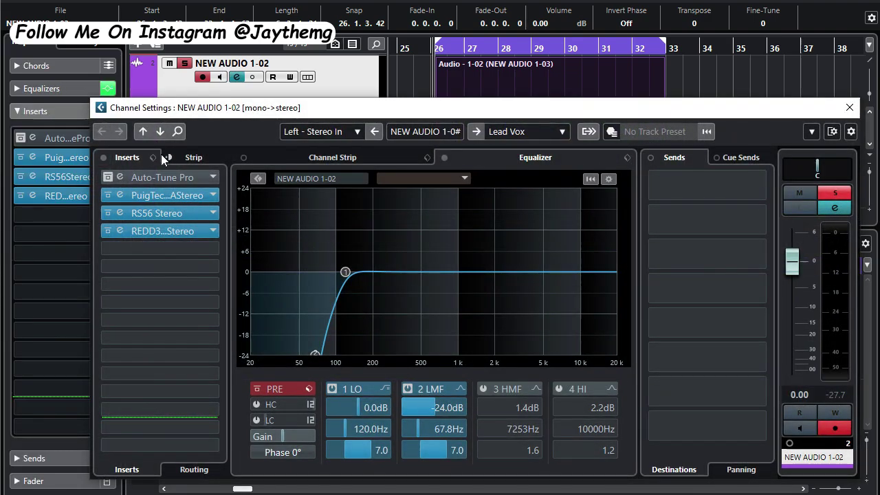
left_click(115, 177)
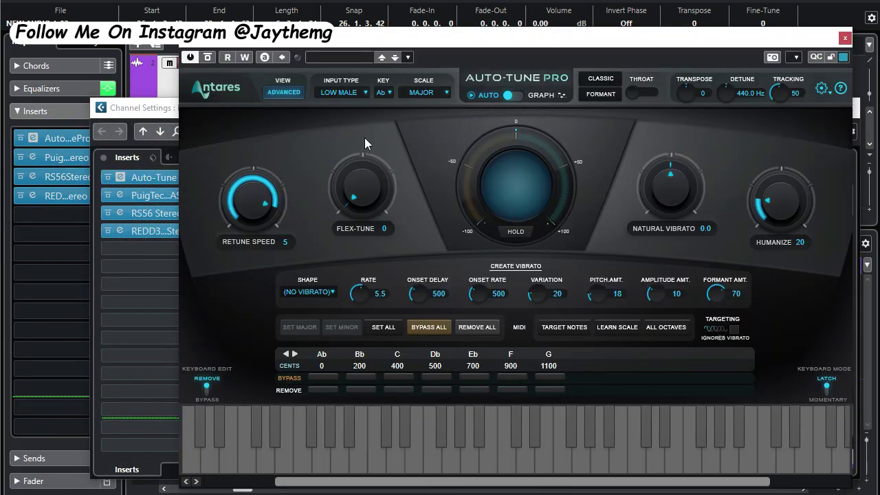
key("space")
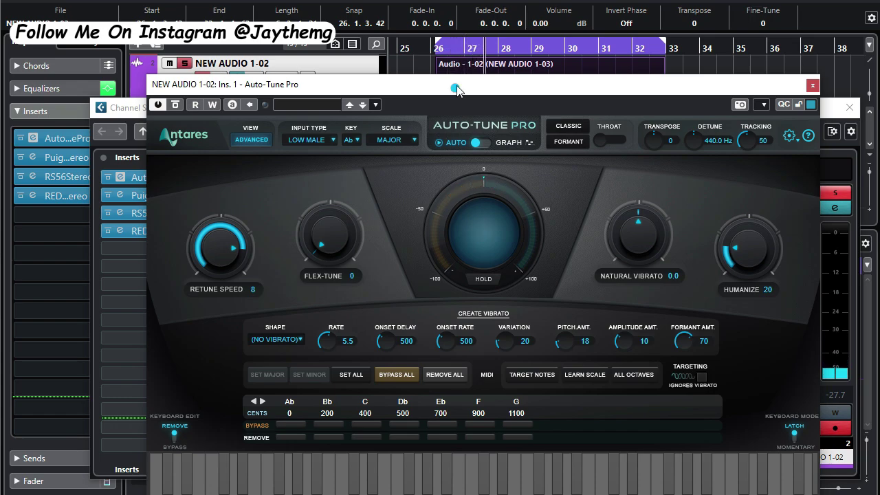
left_click_drag(455, 93, 457, 66)
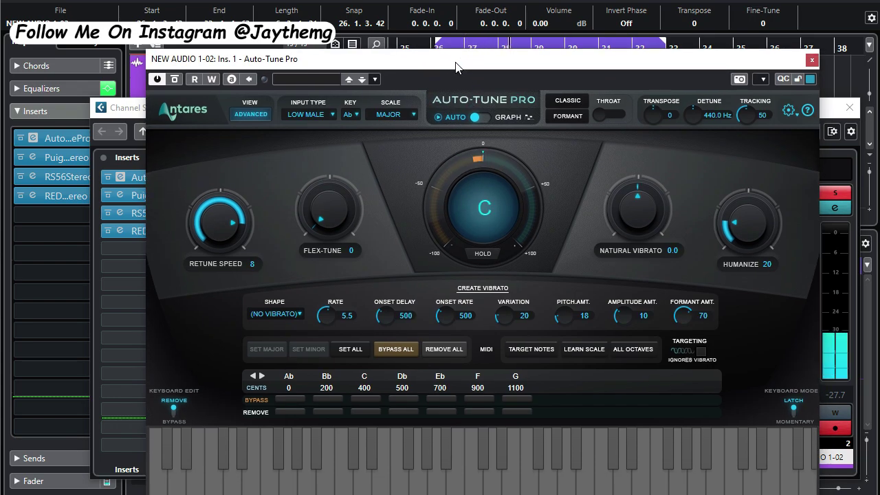